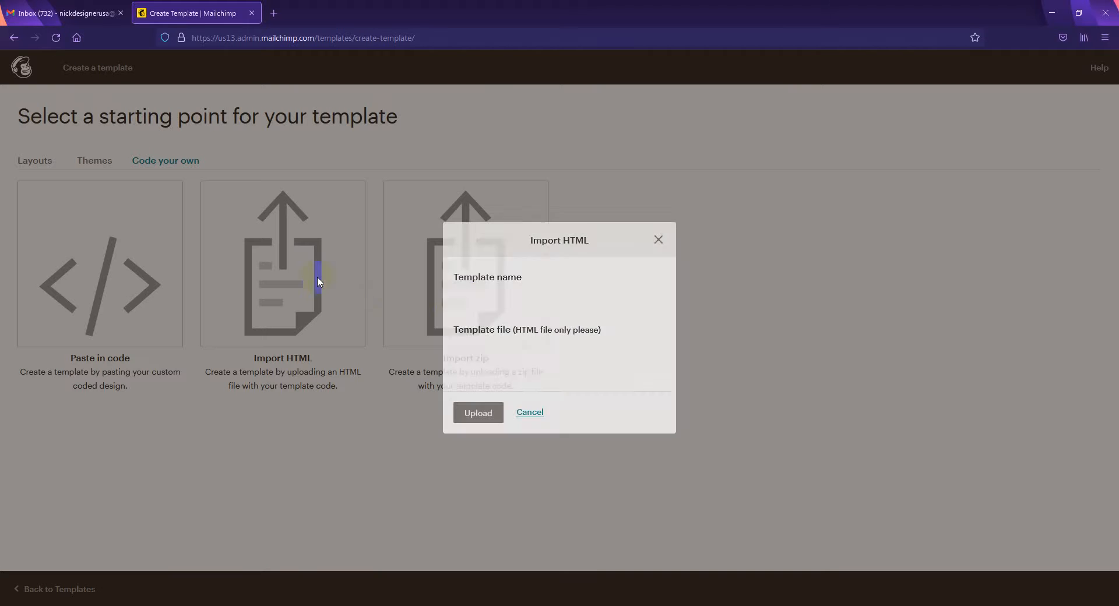
Name the imported HTML template Test_1, choose index.html as its template file and upload it
{"action": "left_click", "coordinate": [474, 299]}
{"action": "left_click", "coordinate": [473, 329]}
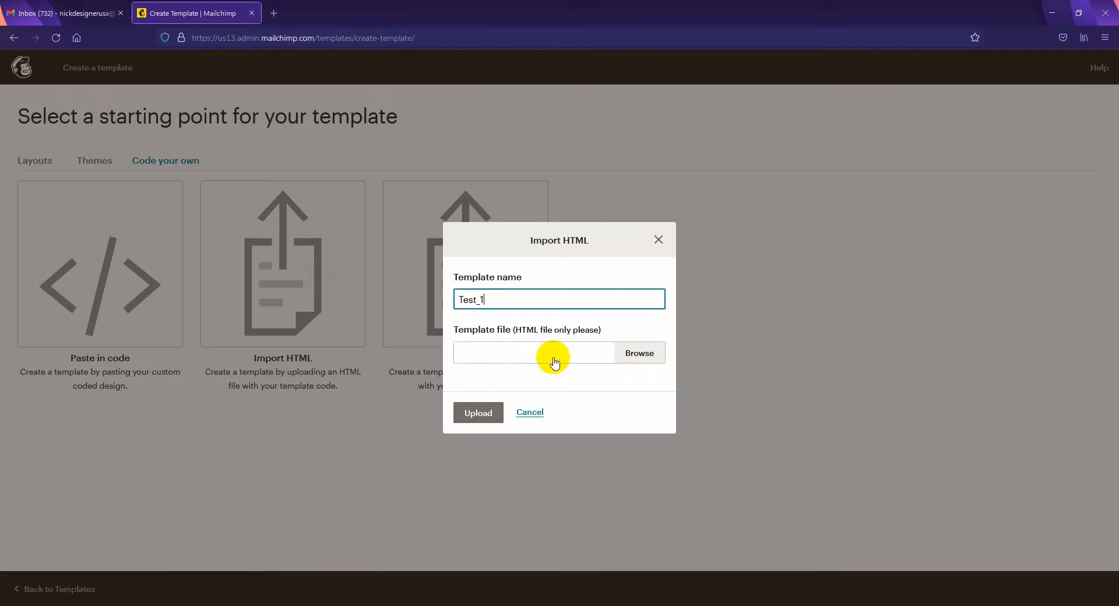
{"action": "left_click", "coordinate": [548, 359]}
{"action": "left_click", "coordinate": [495, 359]}
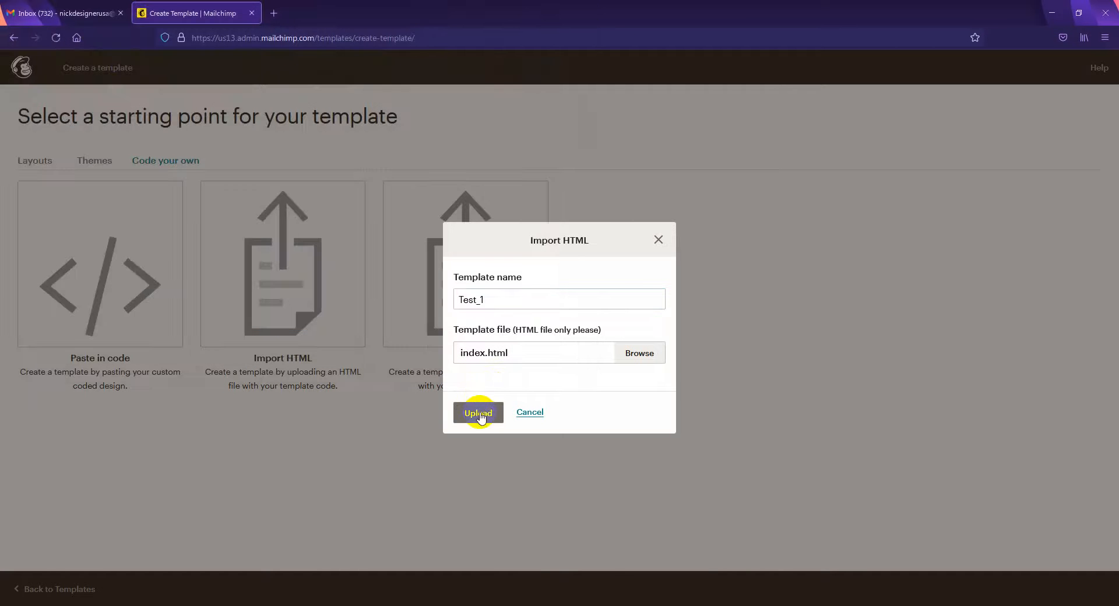
{"action": "left_click", "coordinate": [481, 415]}
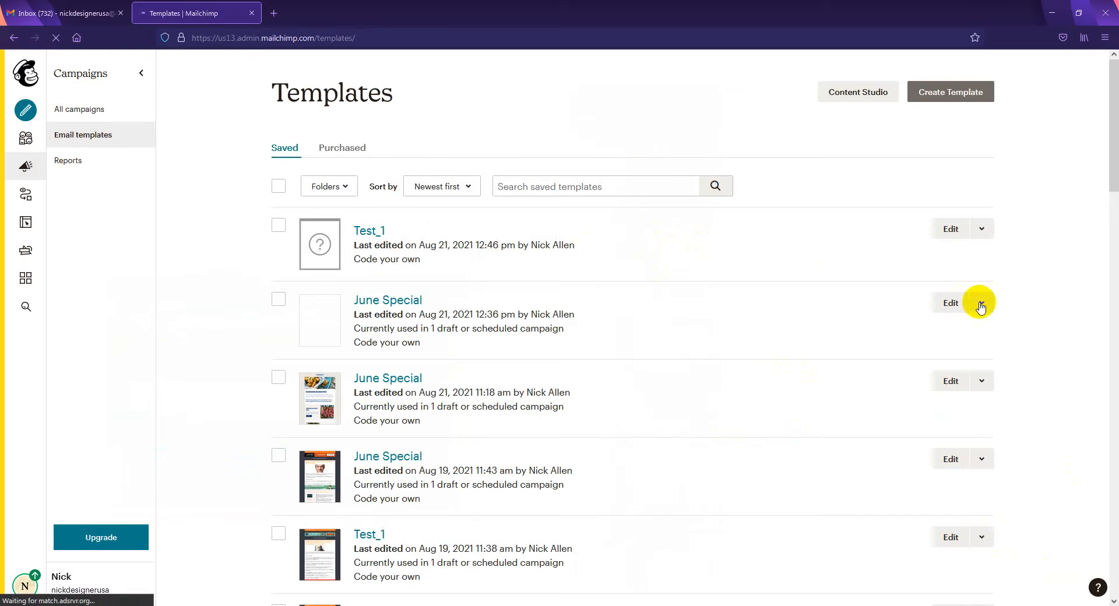
Create a campaign from the saved Test_1 template in a separate browser tab and open its email design for editing
{"action": "left_click", "coordinate": [981, 240]}
{"action": "middle_click", "coordinate": [957, 252]}
{"action": "left_click", "coordinate": [321, 13]}
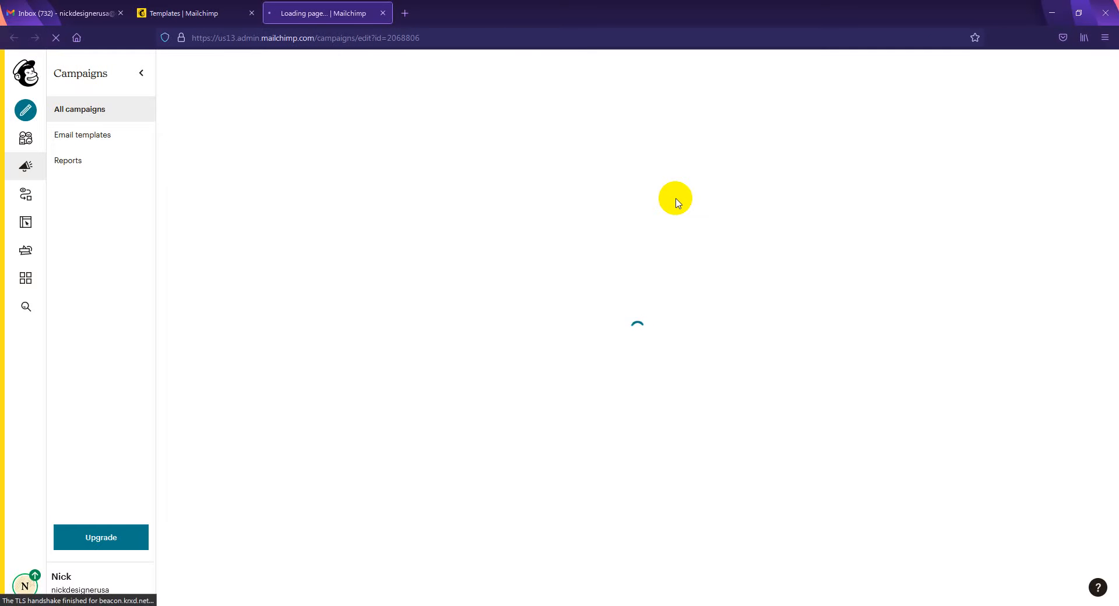
{"action": "left_click", "coordinate": [949, 392]}
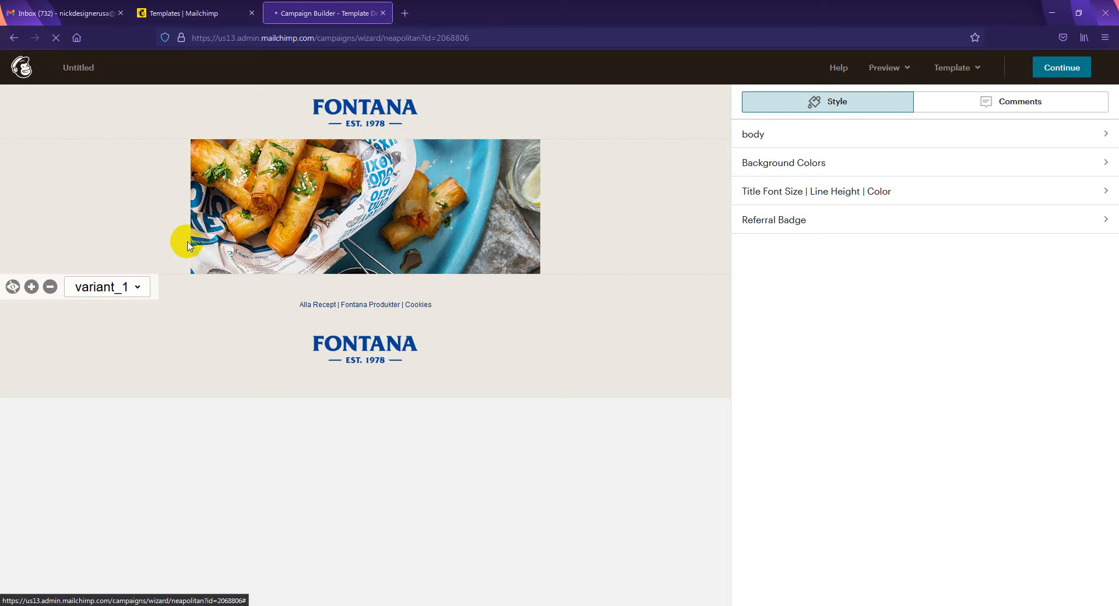
Add a second section below the hero image and set its layout to variant_2
{"action": "left_click", "coordinate": [31, 288]}
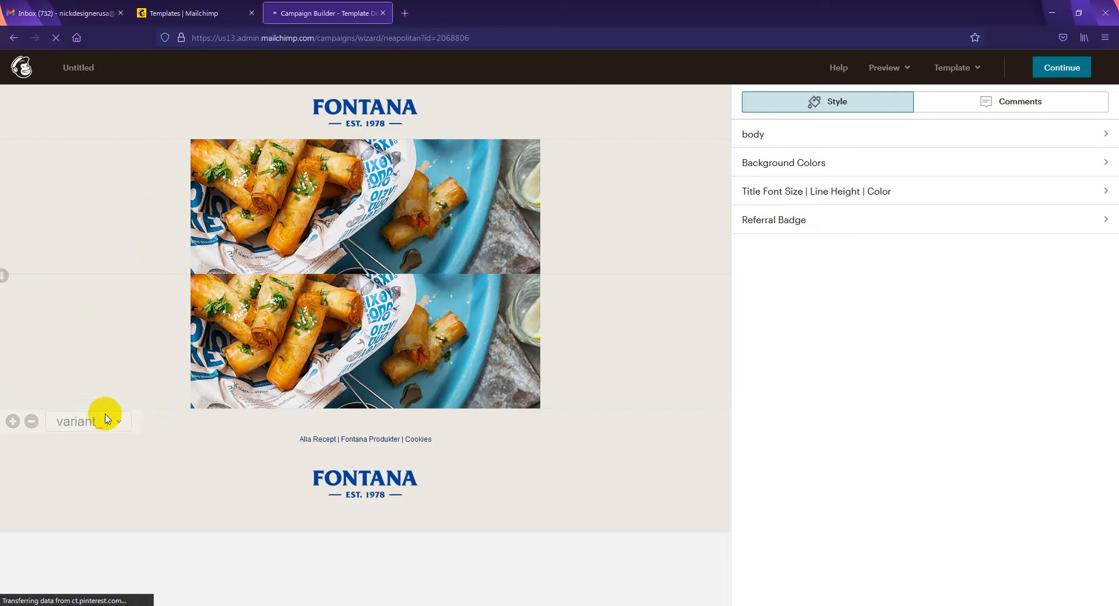
{"action": "left_click", "coordinate": [106, 419]}
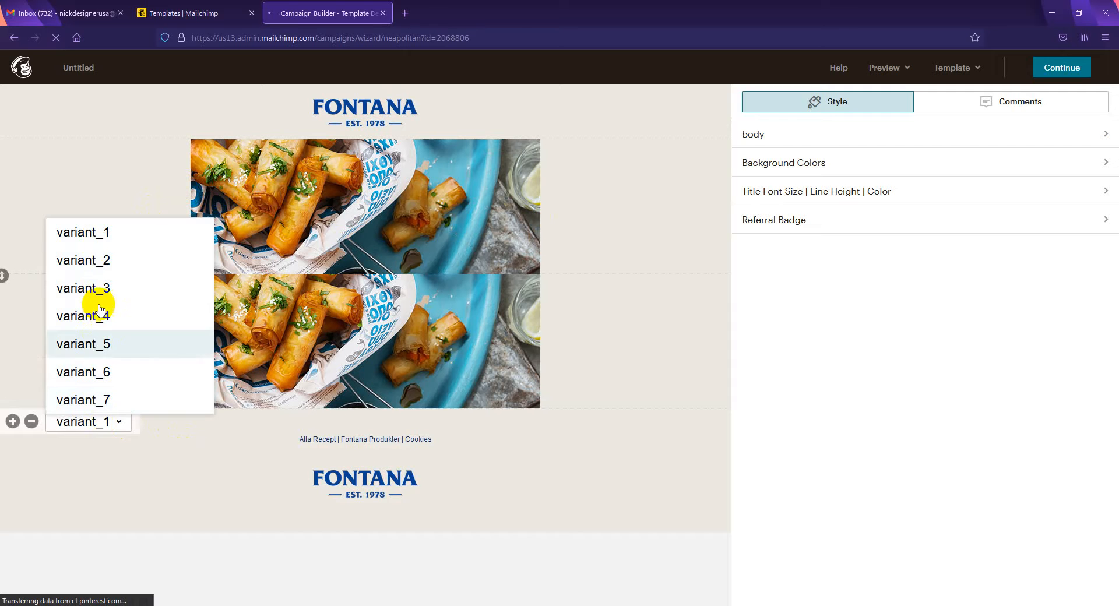
{"action": "left_click", "coordinate": [100, 264]}
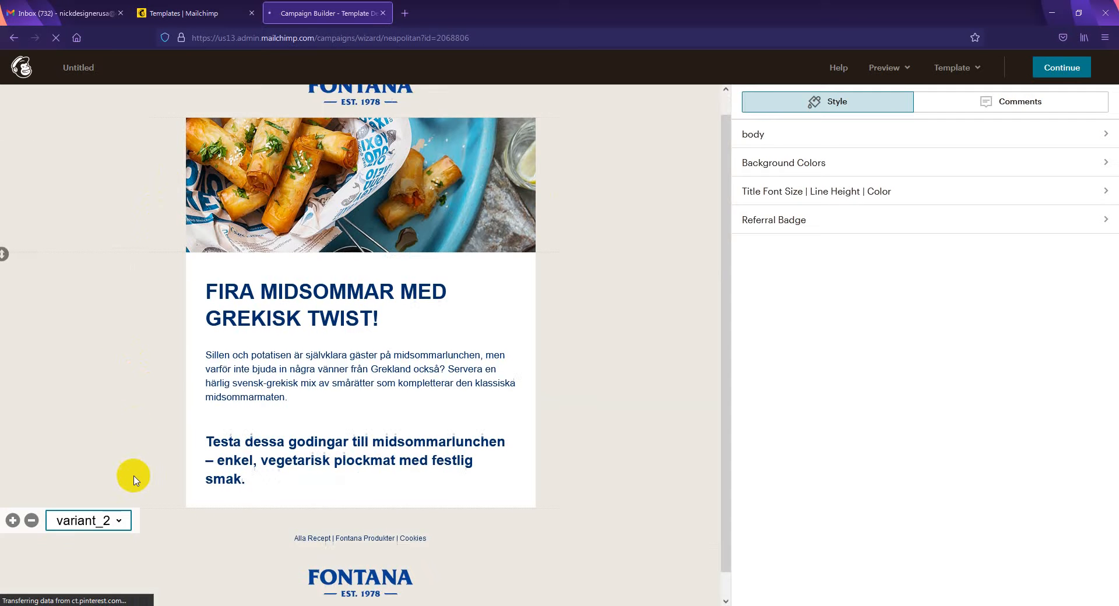
Add a section below the midsummer text, try variant_3 for it and settle on variant_4
{"action": "left_click", "coordinate": [92, 496]}
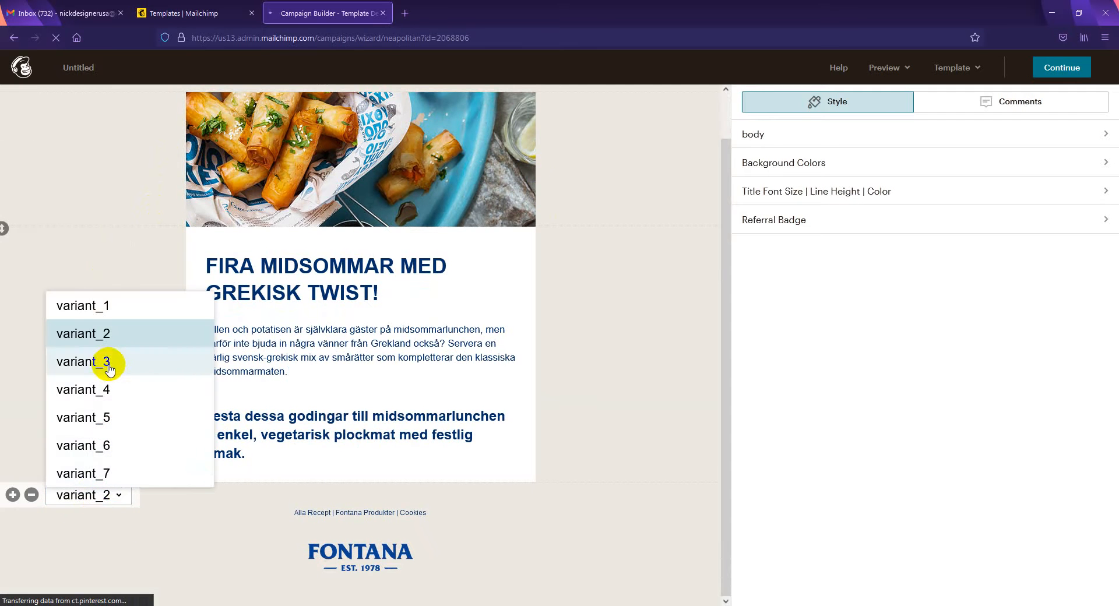
{"action": "left_click", "coordinate": [14, 496]}
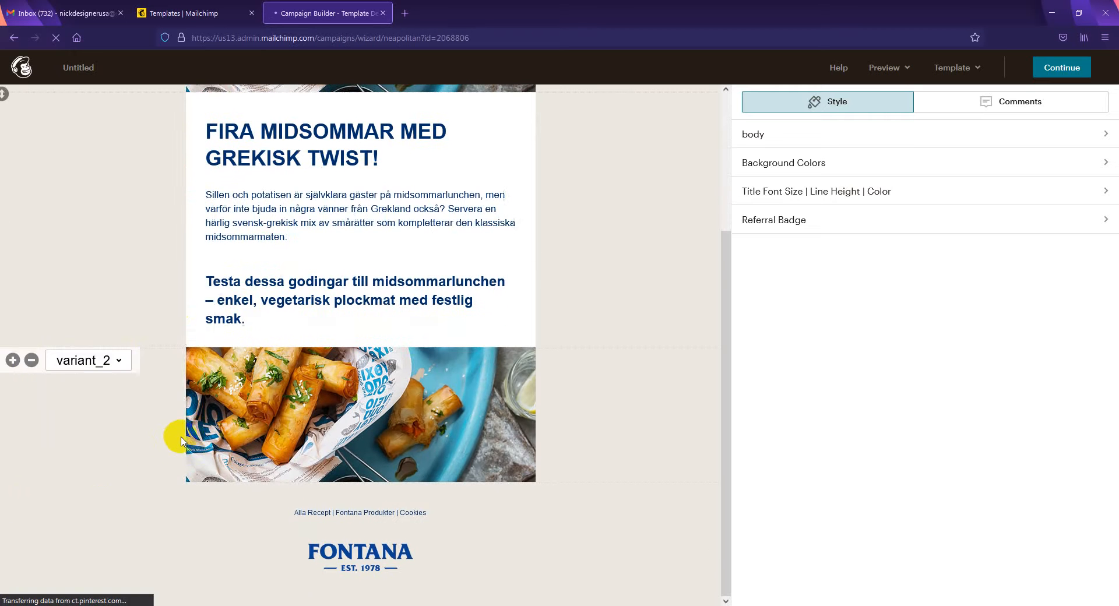
{"action": "left_click", "coordinate": [99, 494]}
{"action": "left_click", "coordinate": [211, 404]}
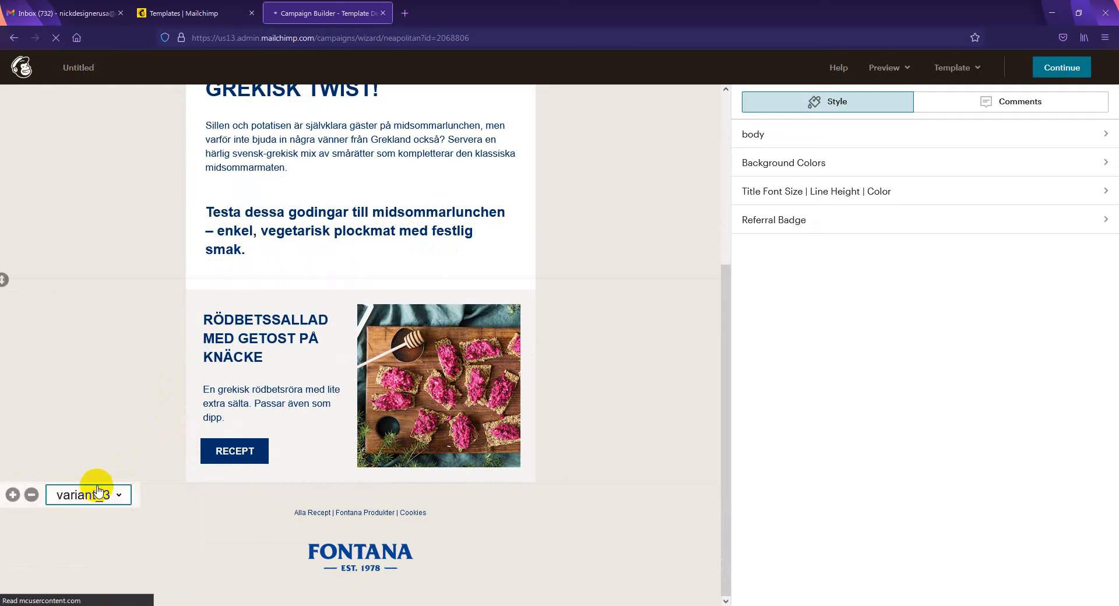
{"action": "left_click", "coordinate": [95, 495]}
{"action": "left_click", "coordinate": [109, 389]}
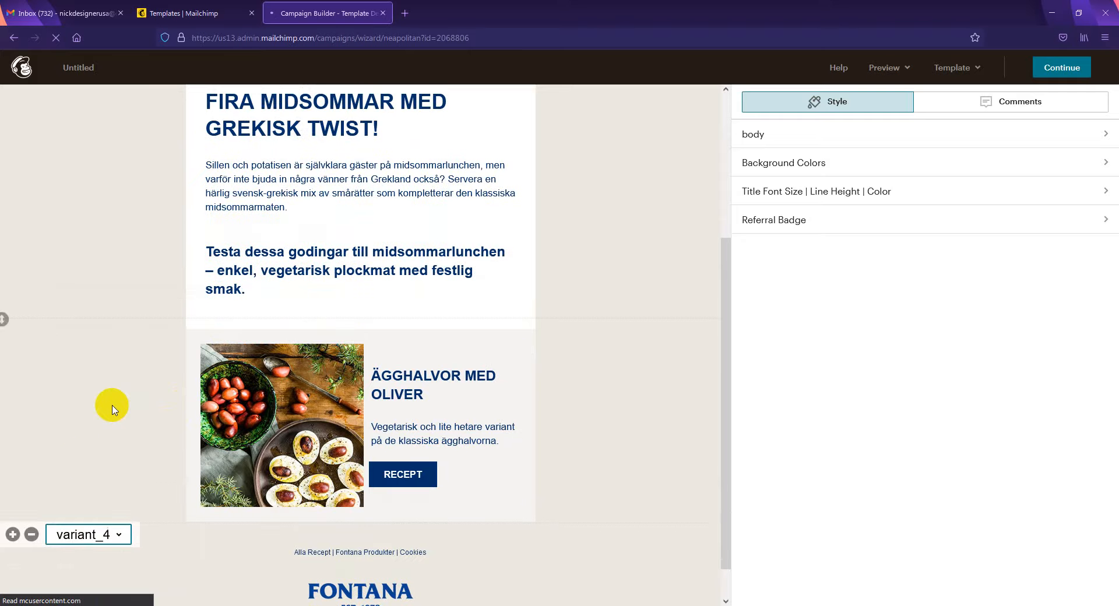
Add another section below the olive and egg recipe and set its layout to variant_5
{"action": "scroll", "coordinate": [146, 461], "scroll_direction": "down", "scroll_amount": 1}
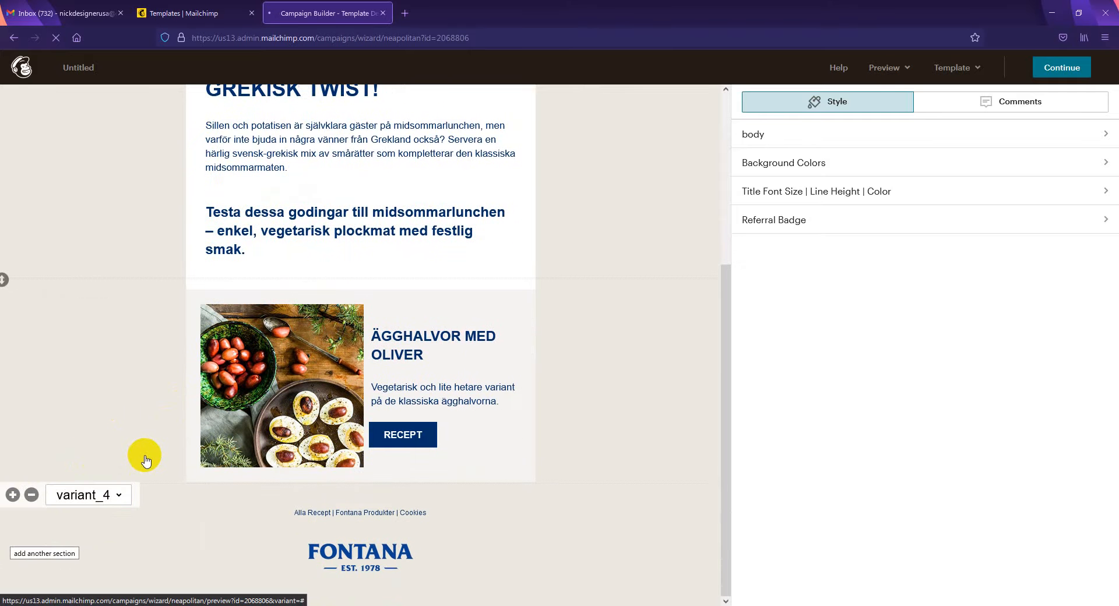
{"action": "scroll", "coordinate": [145, 463], "scroll_direction": "down", "scroll_amount": 3}
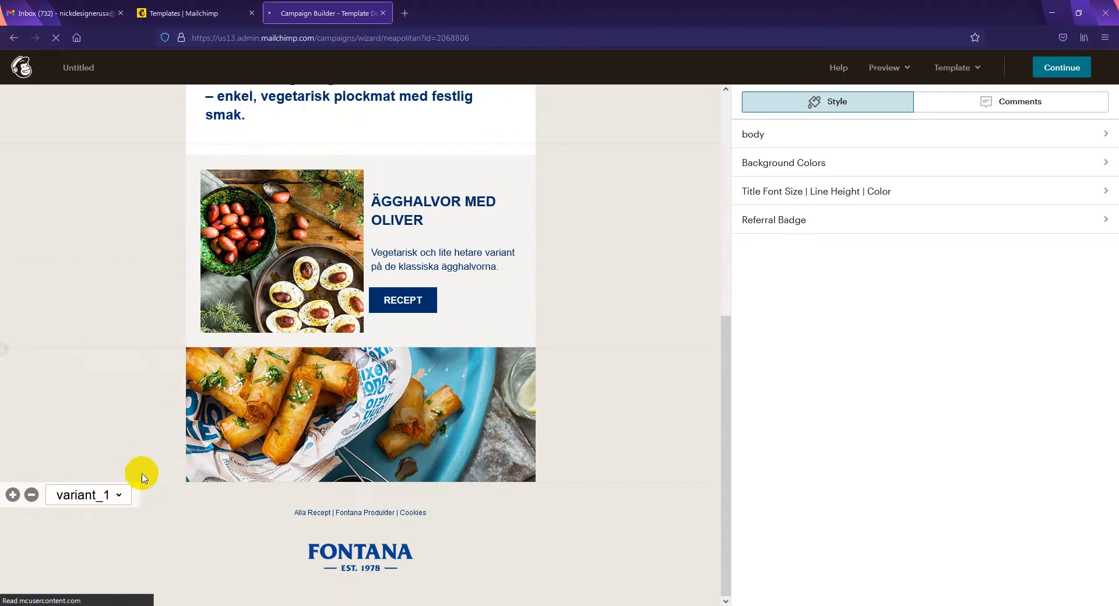
{"action": "left_click", "coordinate": [107, 495]}
{"action": "left_click", "coordinate": [113, 426]}
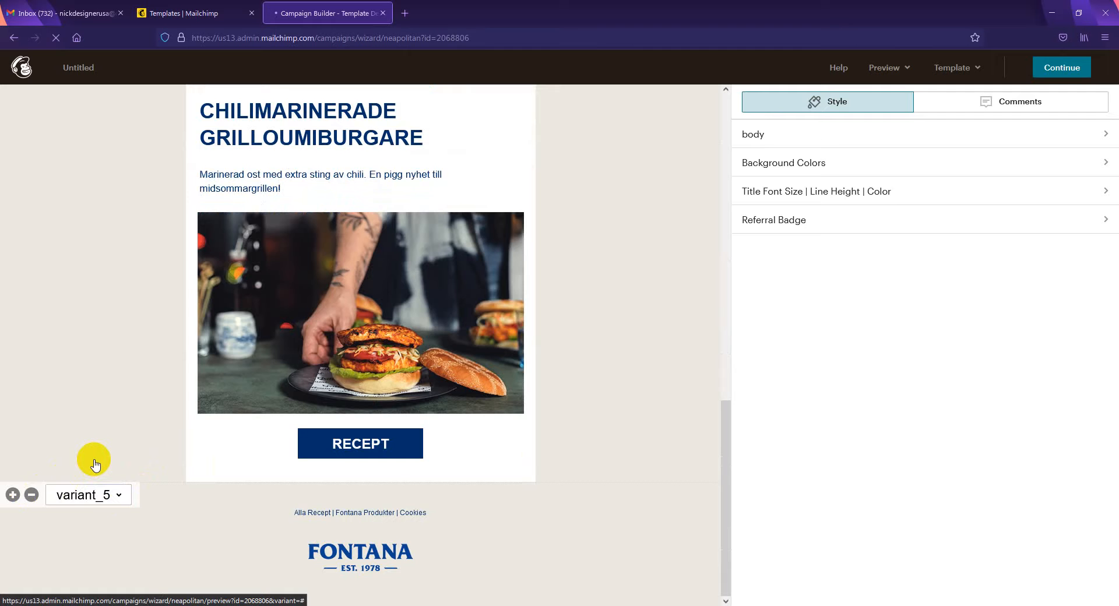
Add two more sections below the burger recipe, choosing variant_6 for the first and variant_7 for the second
{"action": "left_click", "coordinate": [113, 495]}
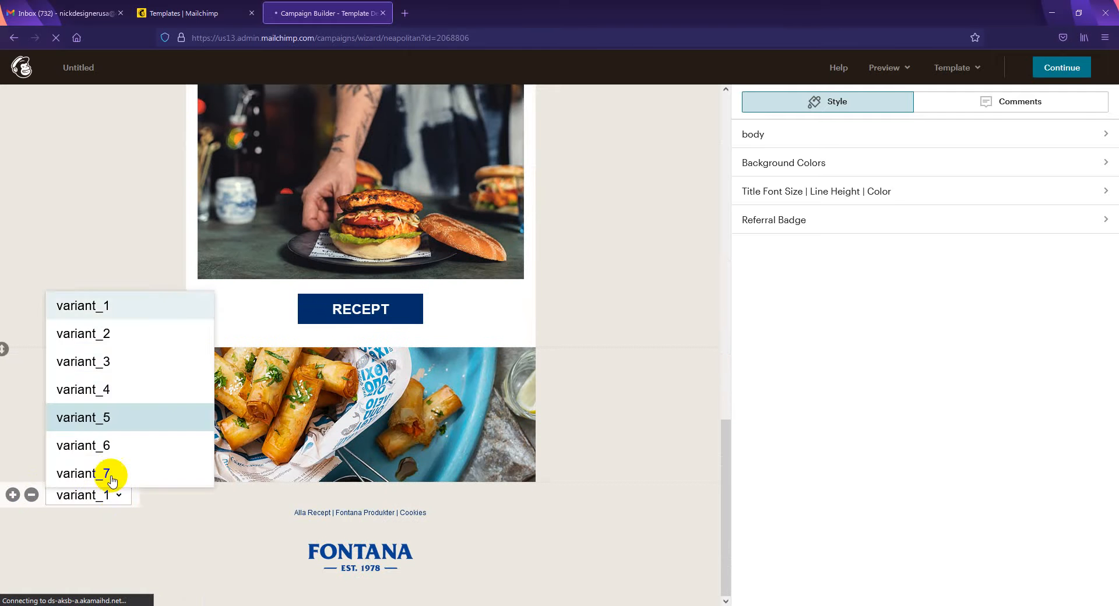
{"action": "left_click", "coordinate": [110, 448]}
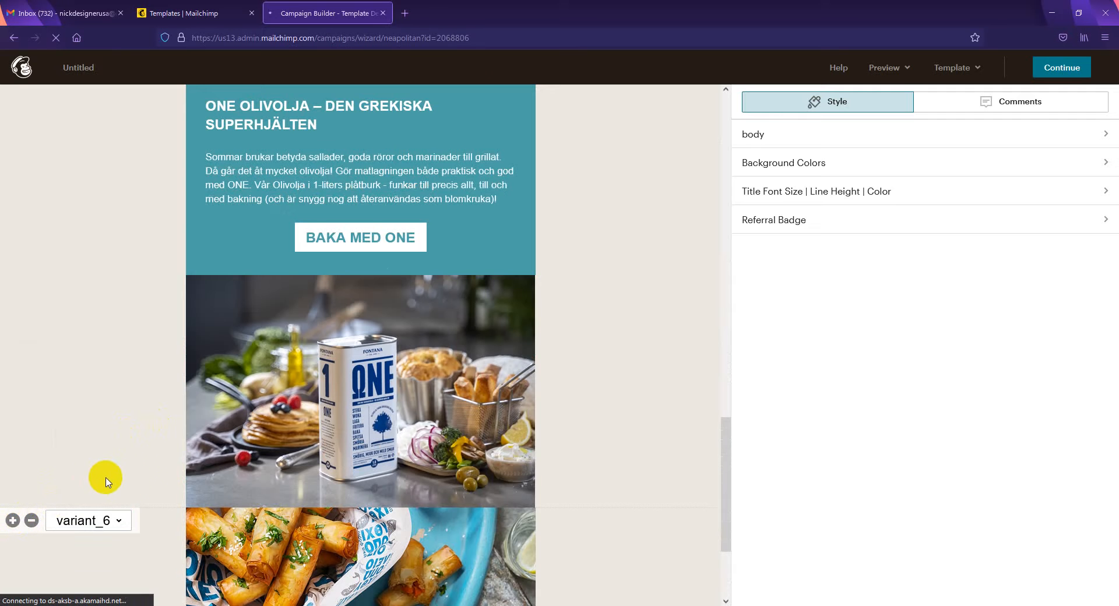
{"action": "scroll", "coordinate": [107, 482], "scroll_direction": "down", "scroll_amount": 3}
{"action": "left_click", "coordinate": [92, 493]}
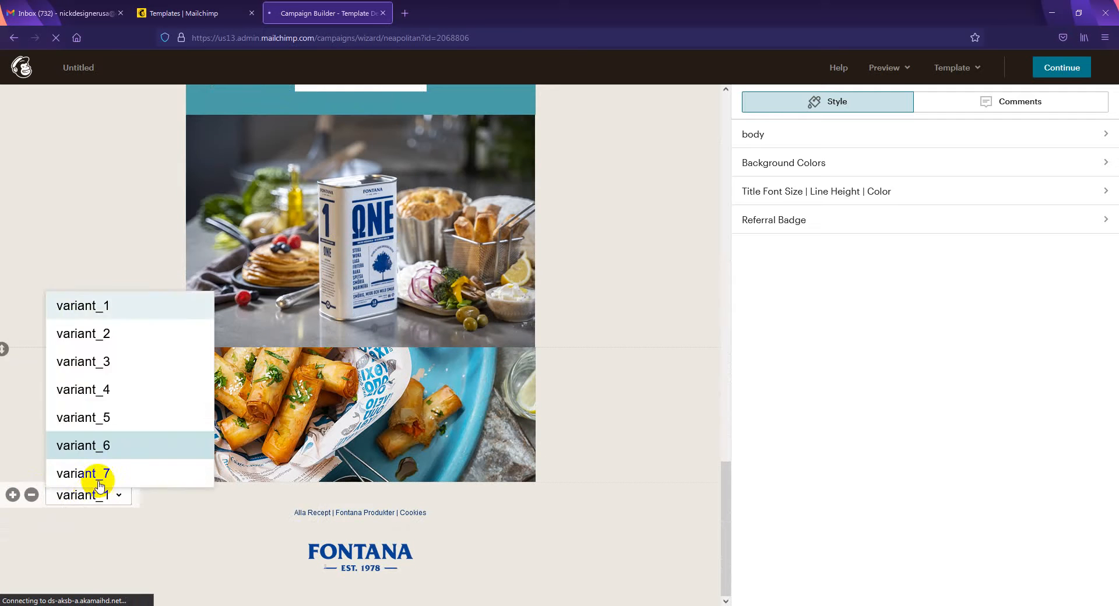
{"action": "left_click", "coordinate": [99, 475]}
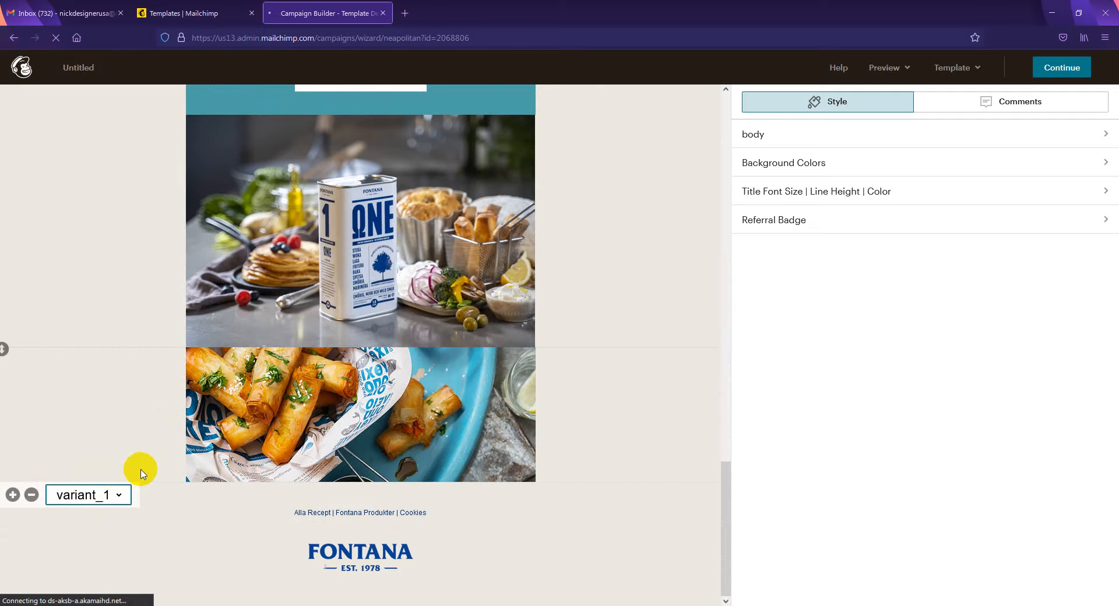
Set the email body's background color to light gray #dddddd
{"action": "scroll", "coordinate": [463, 340], "scroll_direction": "up", "scroll_amount": 10}
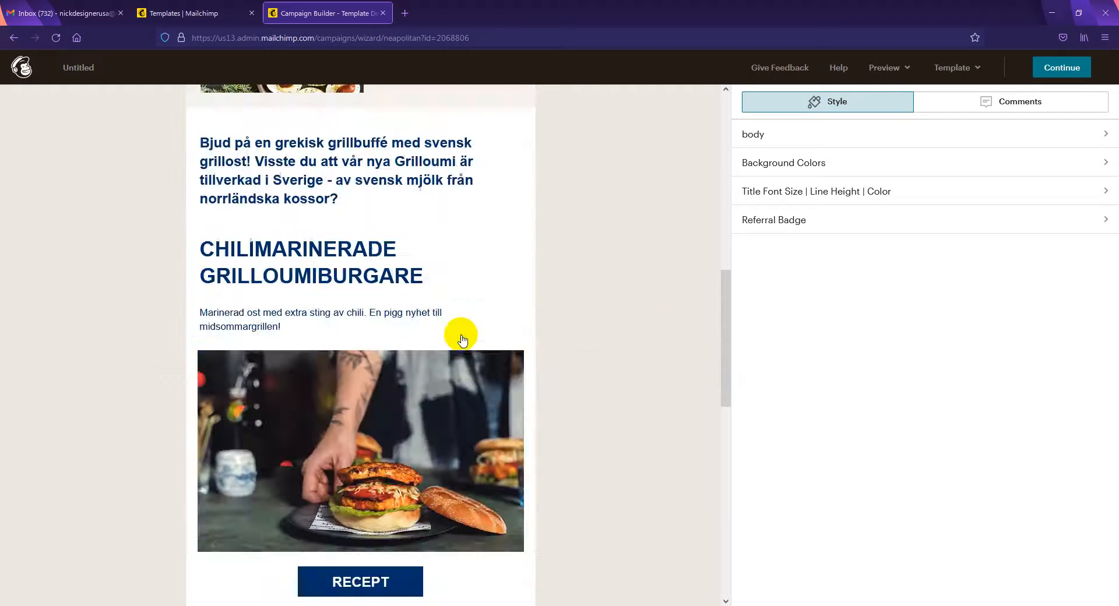
{"action": "scroll", "coordinate": [448, 343], "scroll_direction": "up", "scroll_amount": 8}
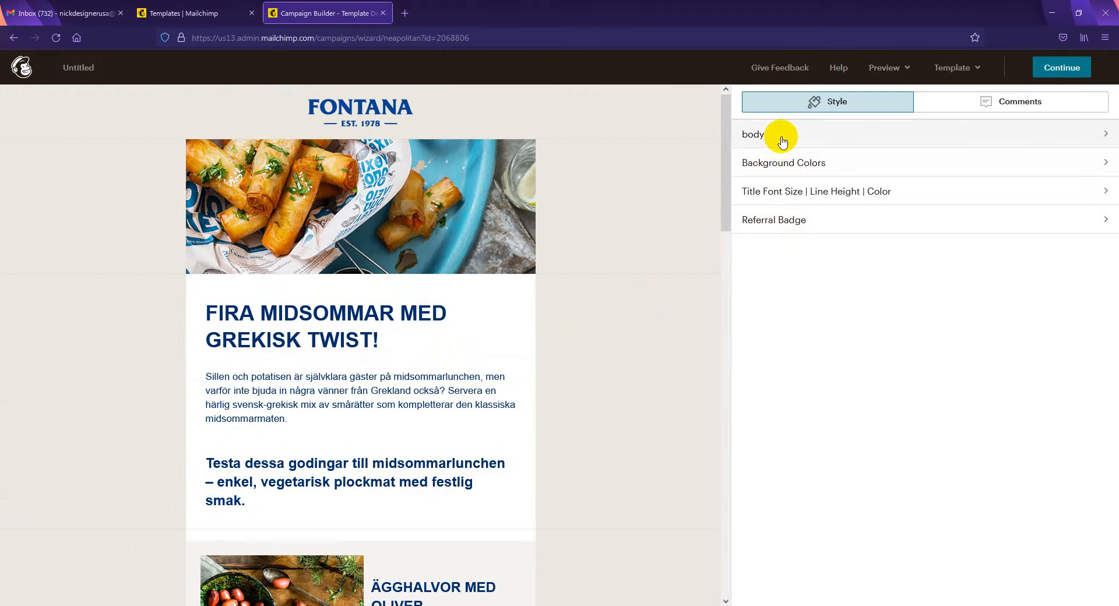
{"action": "left_click", "coordinate": [782, 140]}
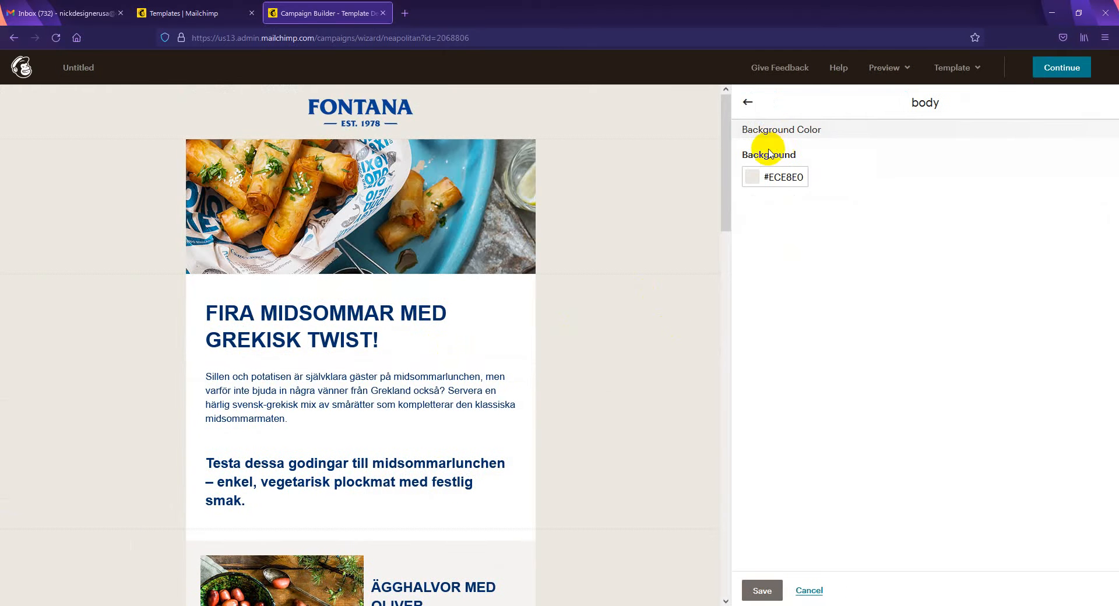
{"action": "left_click", "coordinate": [758, 180]}
{"action": "left_click", "coordinate": [775, 188]}
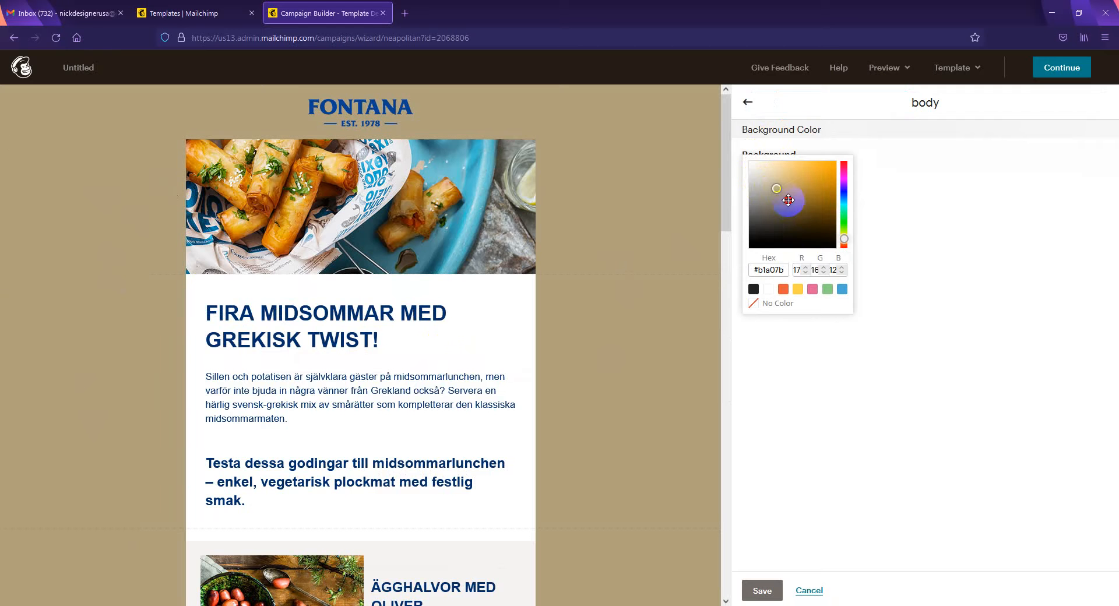
{"action": "left_click", "coordinate": [759, 175]}
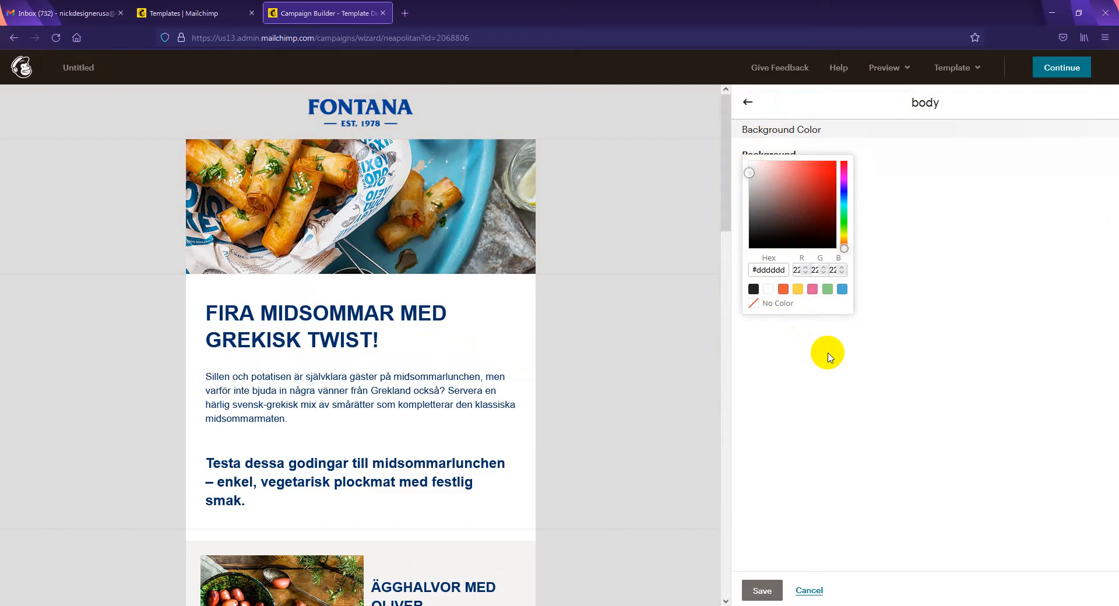
{"action": "left_click", "coordinate": [825, 349]}
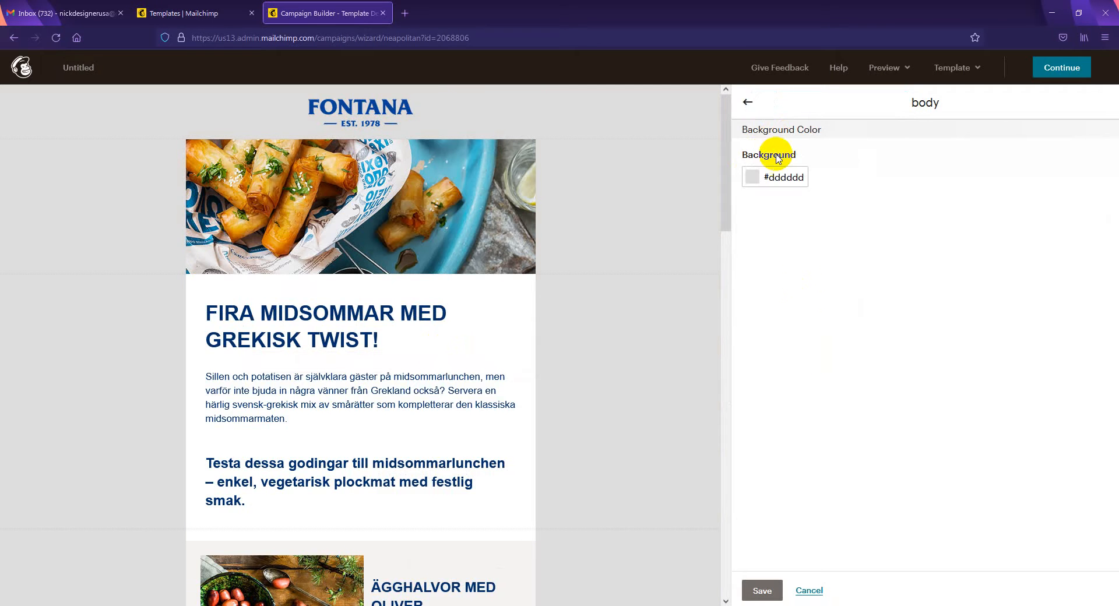
Set the Option A section background color to #cecece and check the sections that use it
{"action": "left_click", "coordinate": [749, 104]}
{"action": "left_click", "coordinate": [773, 163]}
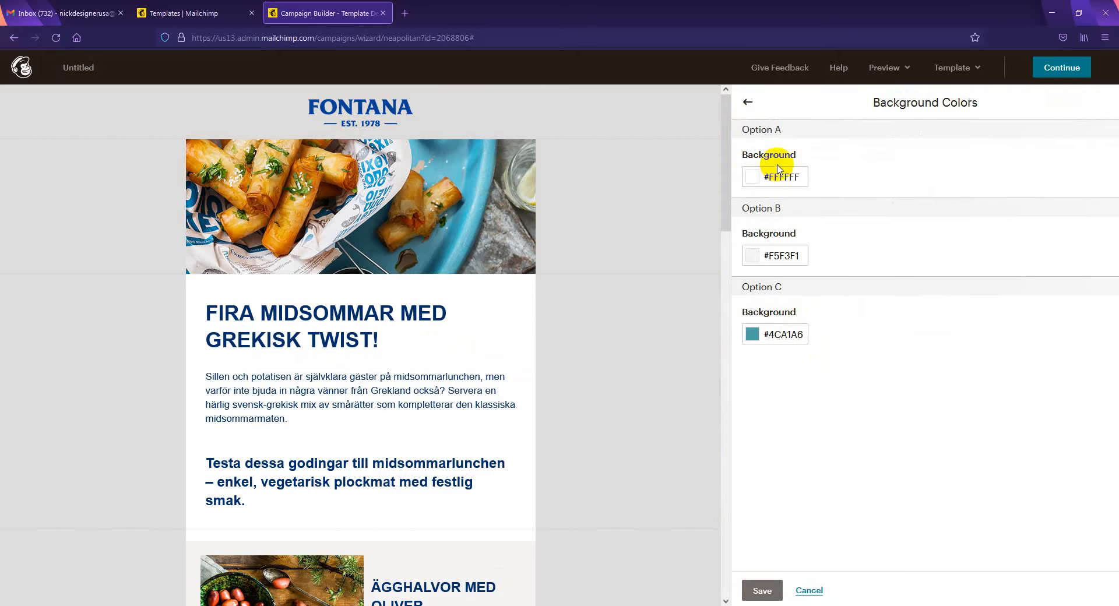
{"action": "scroll", "coordinate": [408, 296], "scroll_direction": "down", "scroll_amount": 3}
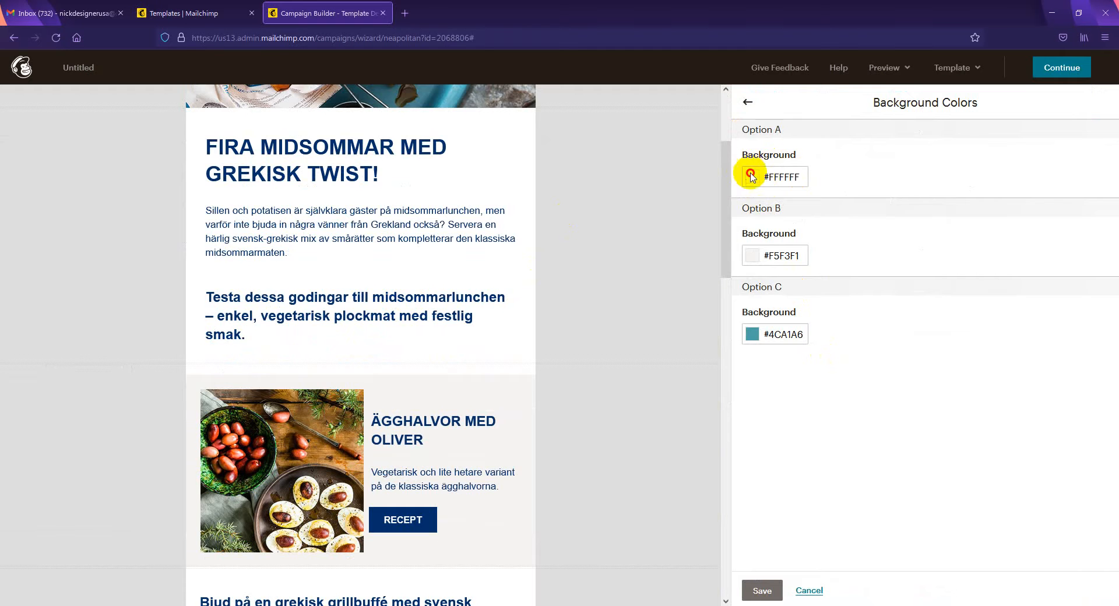
{"action": "left_click", "coordinate": [747, 172]}
{"action": "left_click_drag", "start_coordinate": [761, 184], "coordinate": [750, 177]}
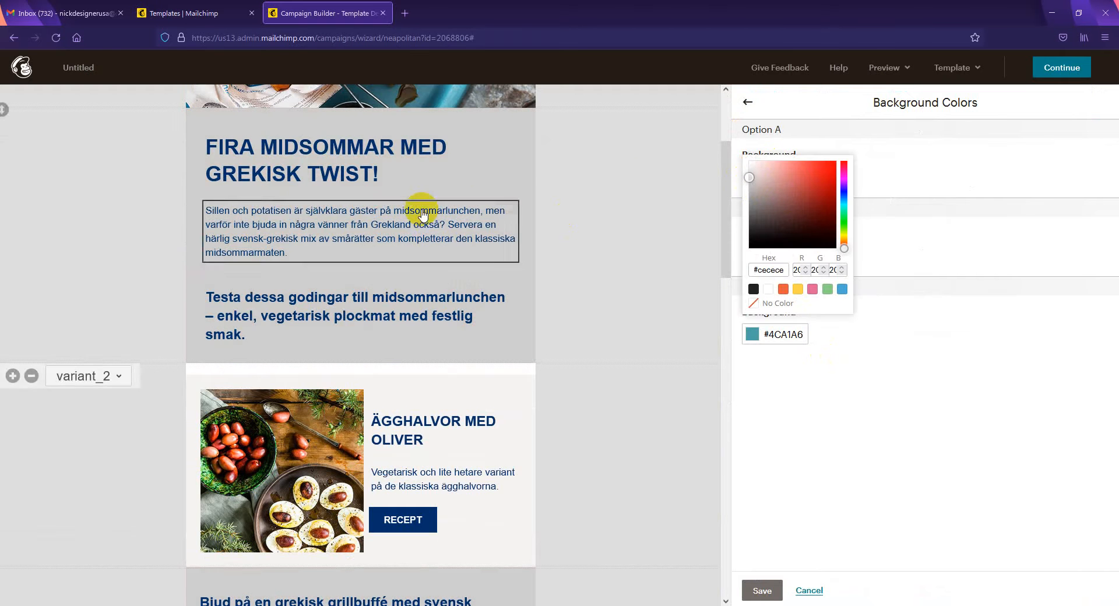
{"action": "scroll", "coordinate": [466, 420], "scroll_direction": "down", "scroll_amount": 6}
{"action": "scroll", "coordinate": [466, 420], "scroll_direction": "down", "scroll_amount": 8}
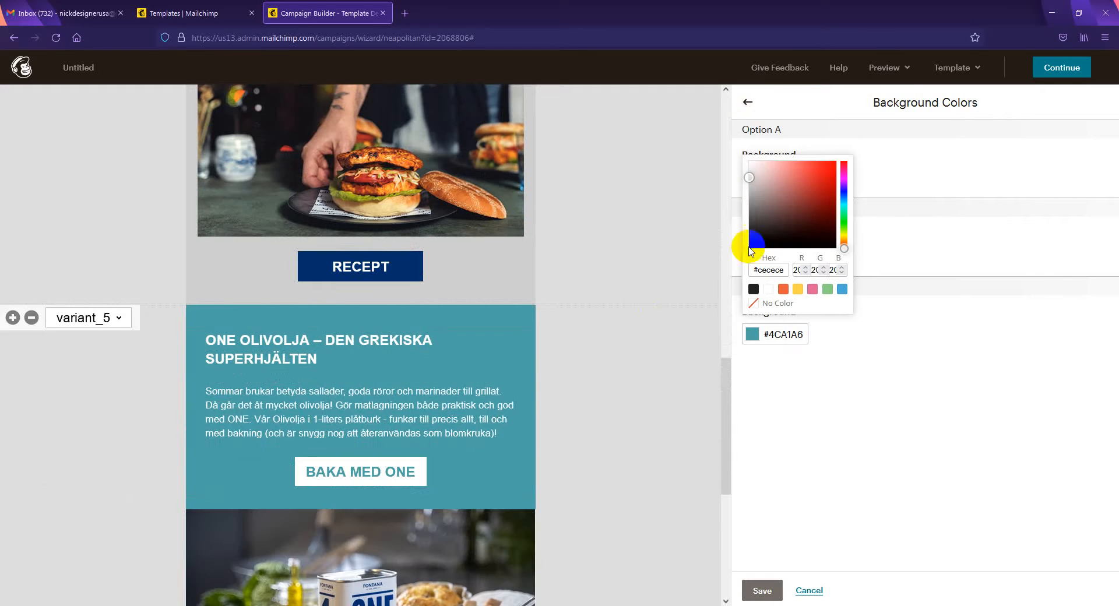
Review the title font, body and background color style settings against the sections of the email
{"action": "left_click", "coordinate": [744, 108]}
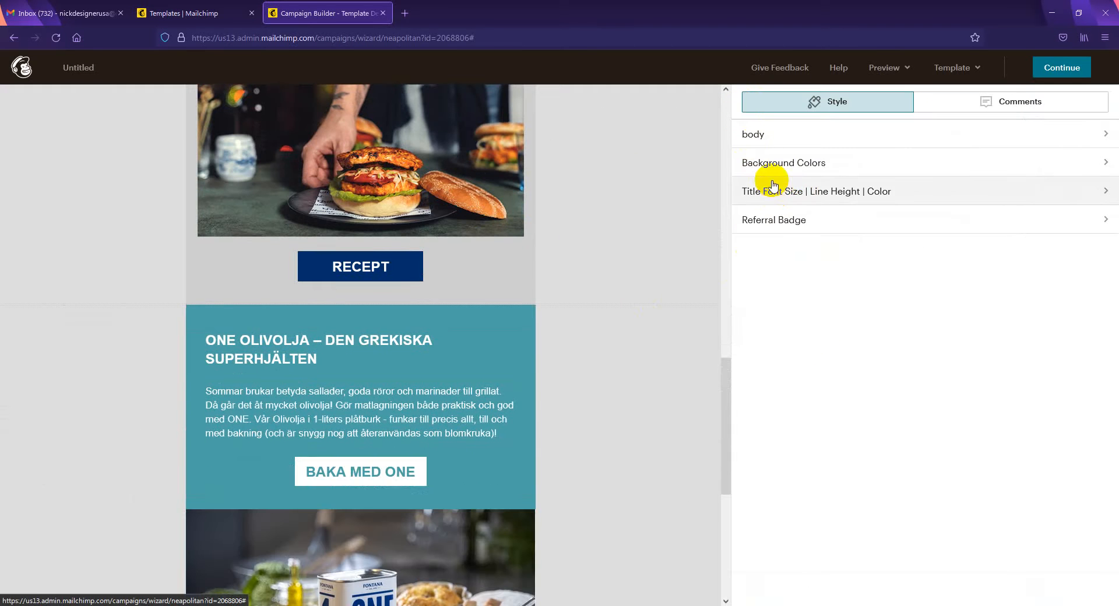
{"action": "left_click", "coordinate": [779, 191]}
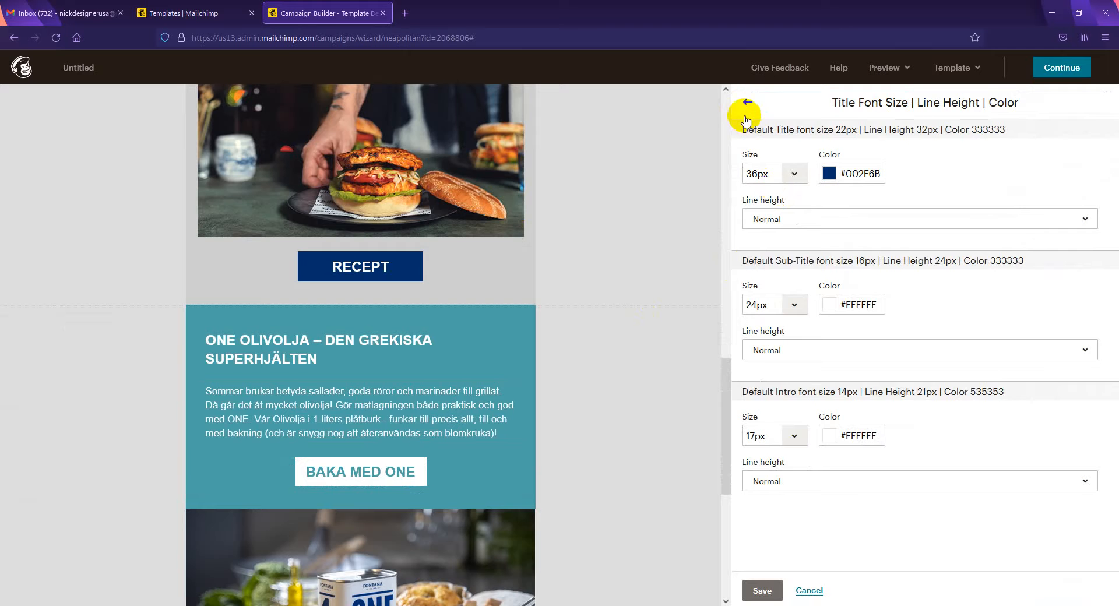
{"action": "left_click", "coordinate": [745, 103]}
{"action": "left_click", "coordinate": [768, 138]}
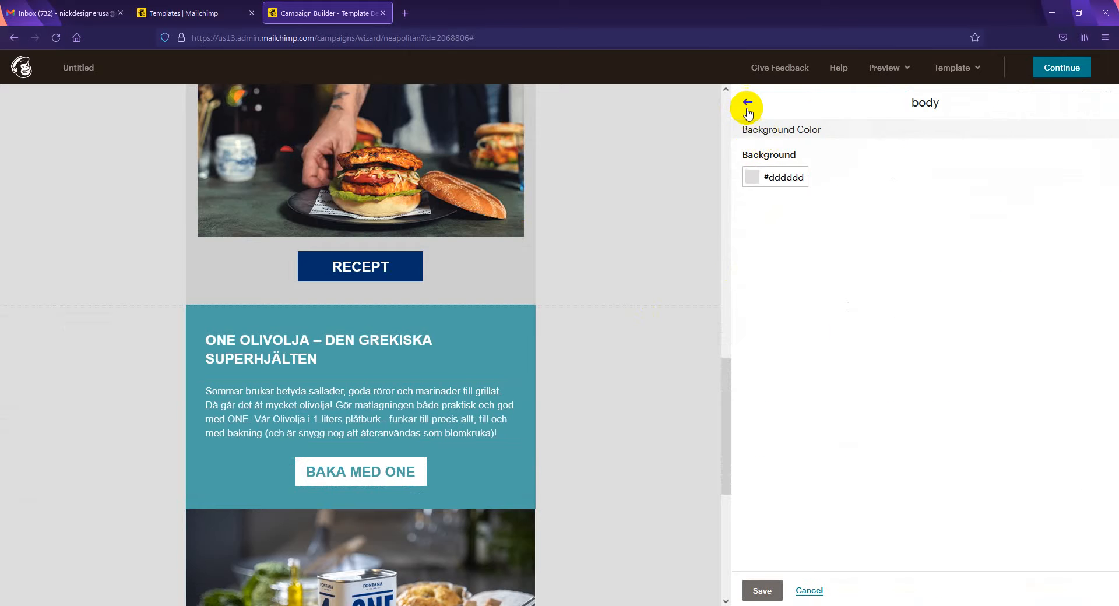
{"action": "left_click", "coordinate": [744, 107]}
{"action": "left_click", "coordinate": [769, 167]}
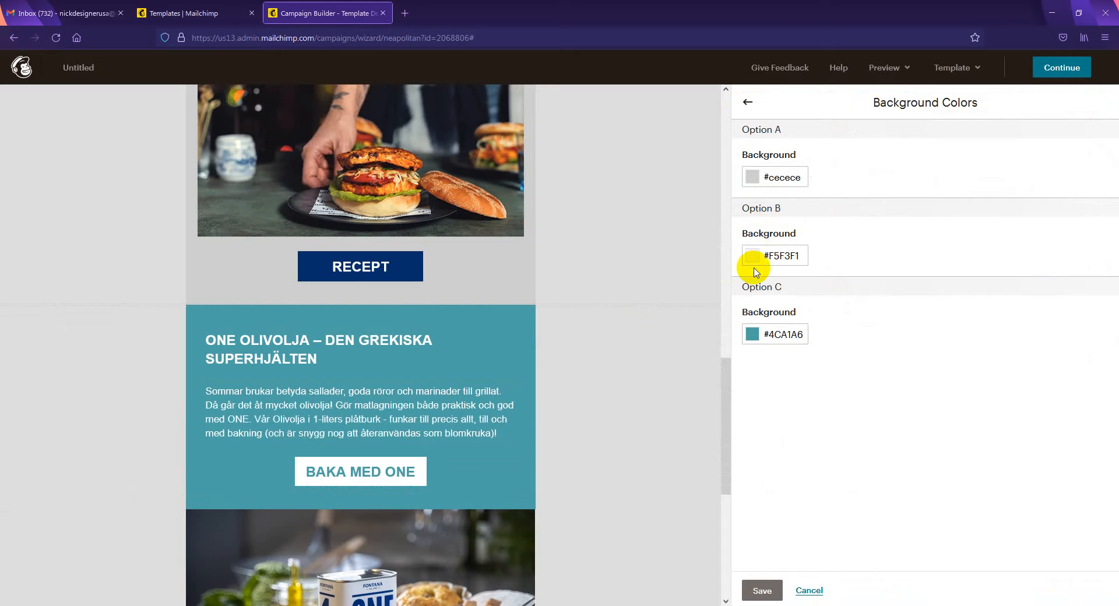
{"action": "scroll", "coordinate": [471, 350], "scroll_direction": "up", "scroll_amount": 8}
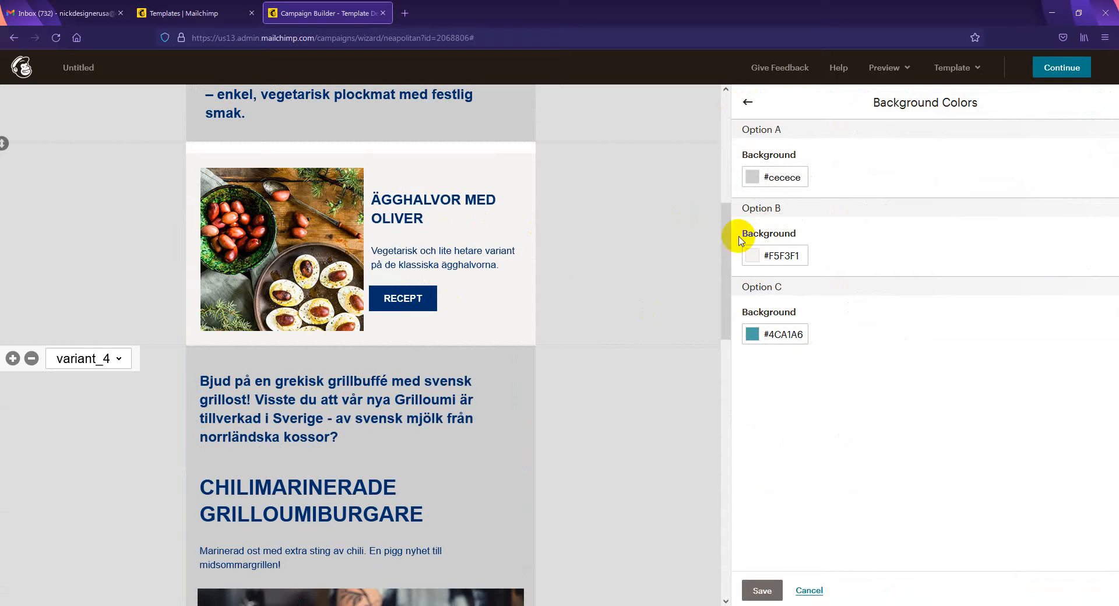
Set the default title font size to 48px in the title font size, line height and color styles
{"action": "left_click", "coordinate": [745, 111]}
{"action": "left_click", "coordinate": [783, 204]}
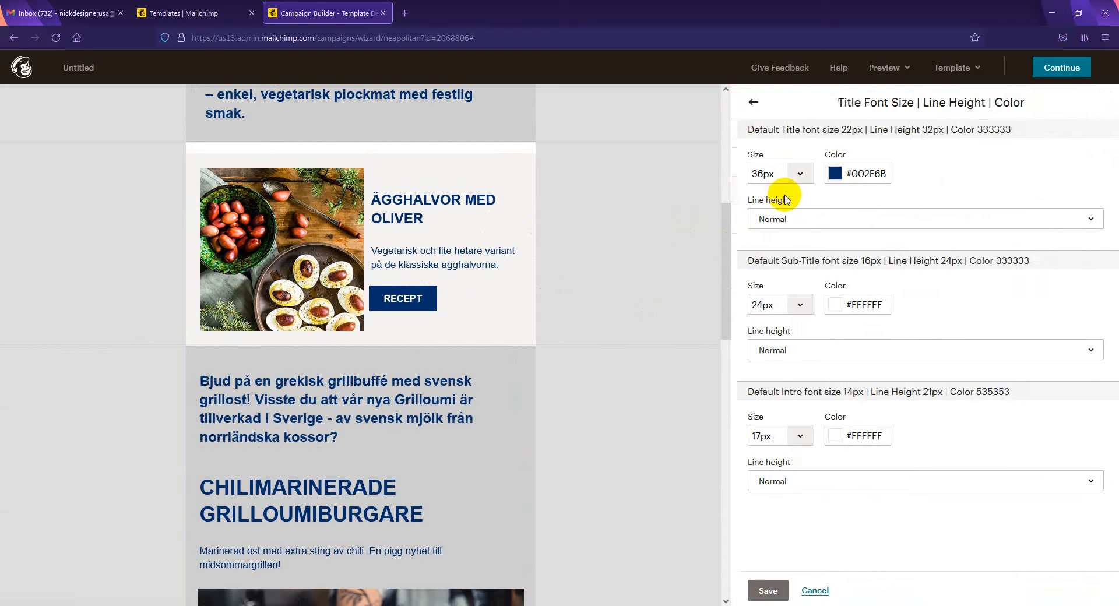
{"action": "scroll", "coordinate": [520, 270], "scroll_direction": "up", "scroll_amount": 6}
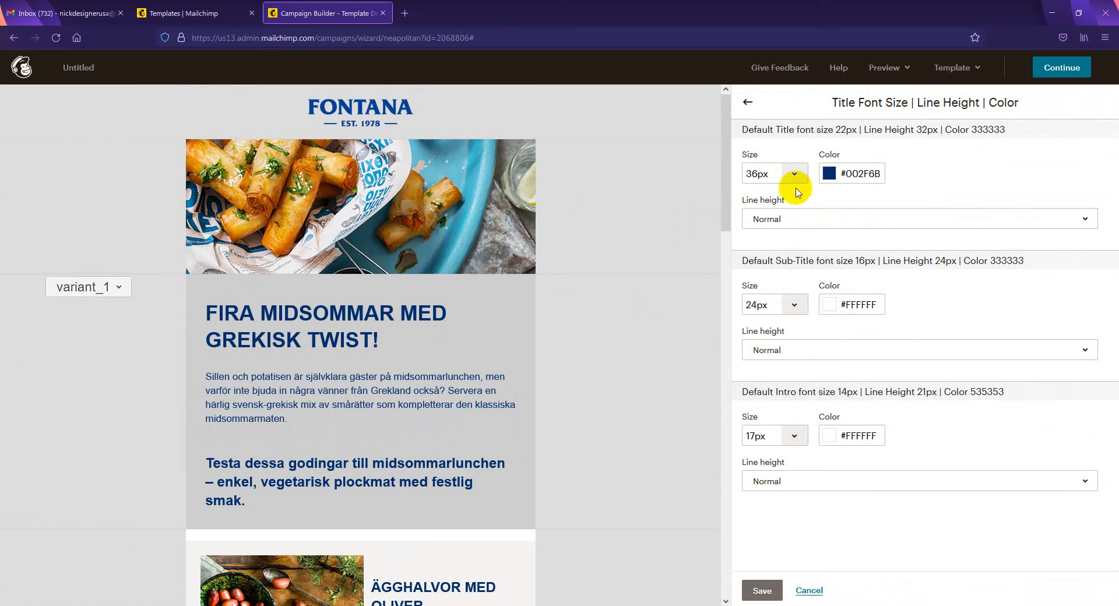
{"action": "left_click", "coordinate": [793, 175]}
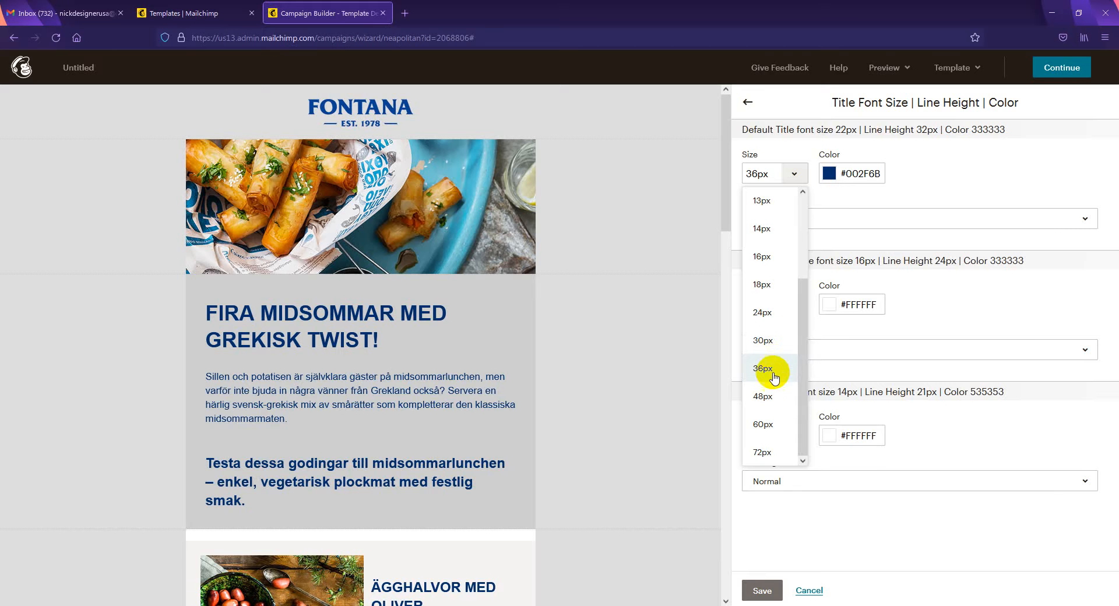
{"action": "left_click", "coordinate": [764, 396]}
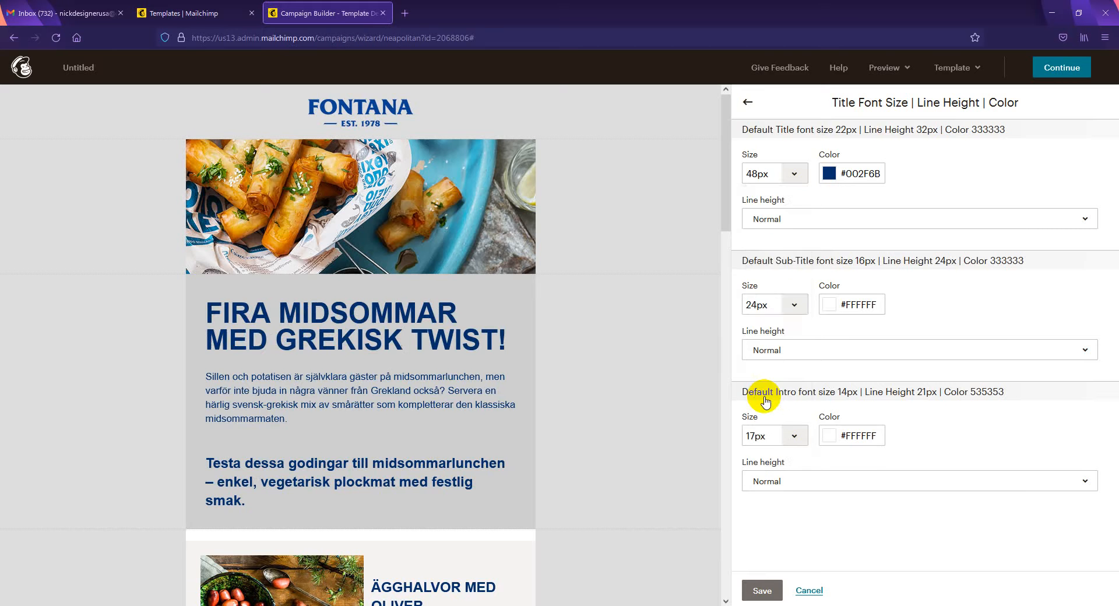
Set the default title font size back to 36px and view the title's color picker
{"action": "left_click", "coordinate": [766, 175]}
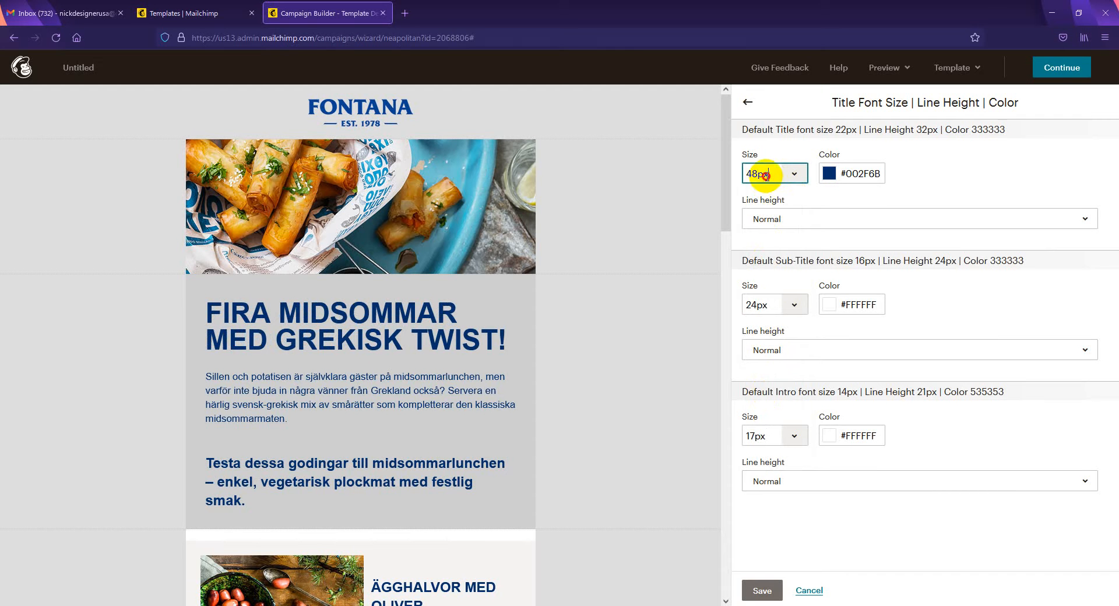
{"action": "left_click", "coordinate": [776, 174]}
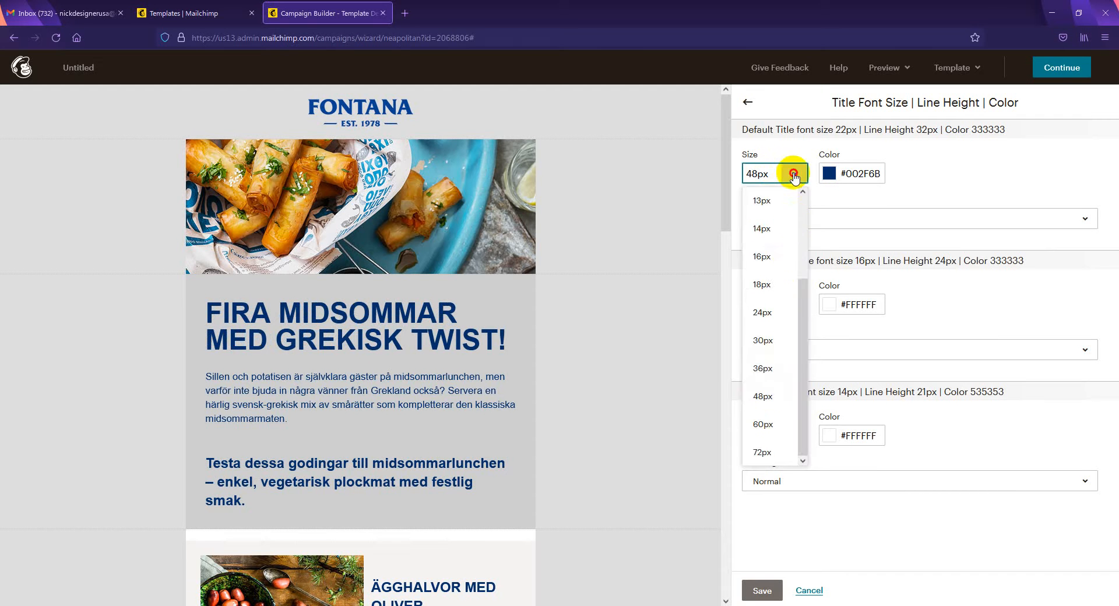
{"action": "left_click", "coordinate": [762, 371]}
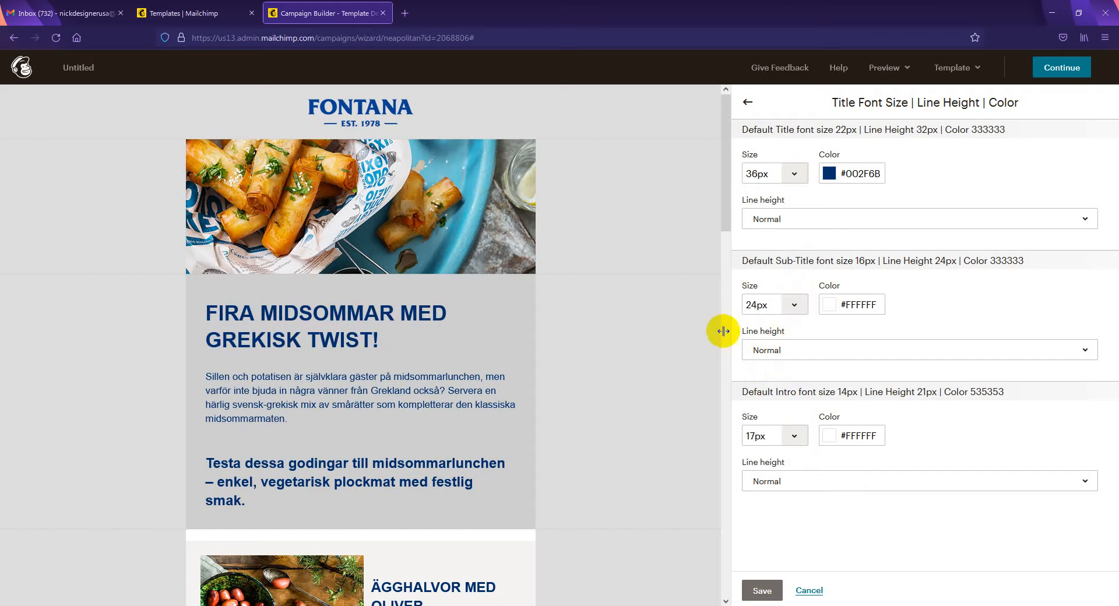
{"action": "left_click", "coordinate": [828, 175]}
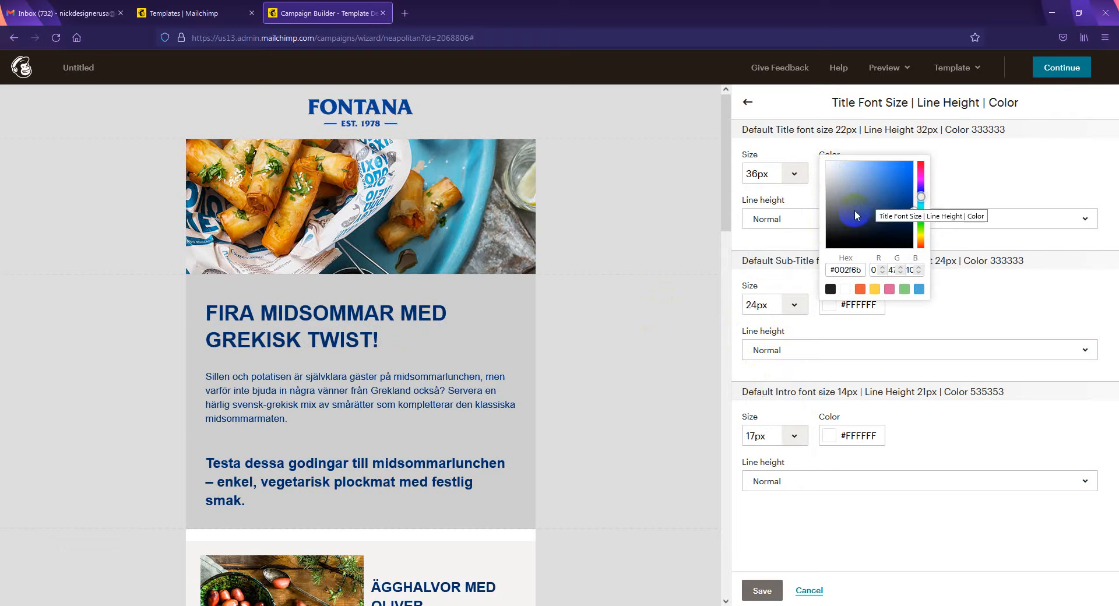
{"action": "left_click", "coordinate": [953, 180]}
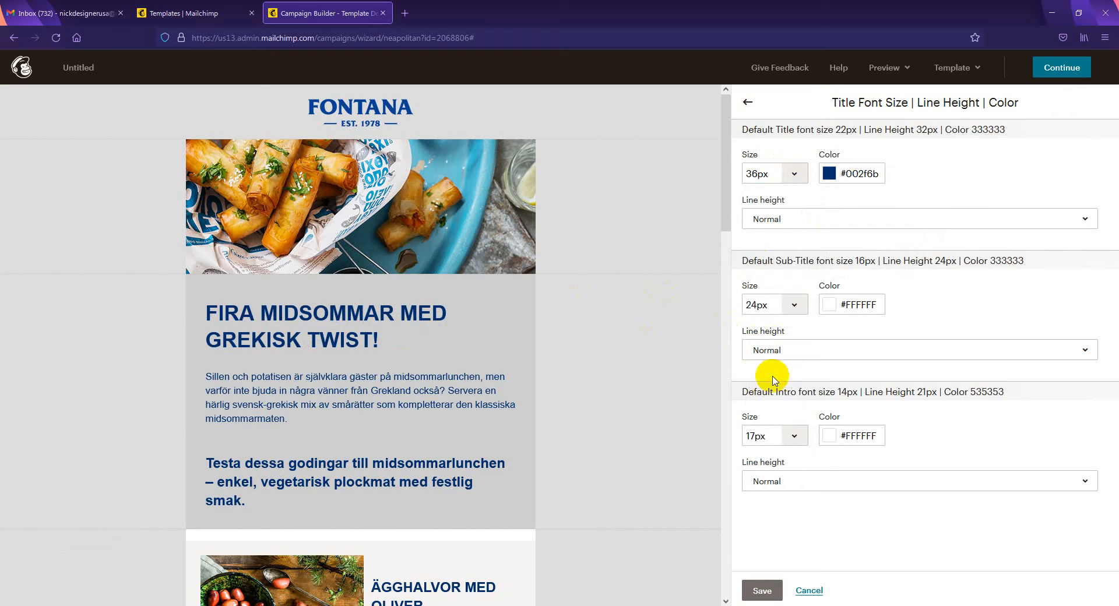
Compare the title, sub-title and intro style settings with the email's sections and save the title styles
{"action": "scroll", "coordinate": [467, 378], "scroll_direction": "down", "scroll_amount": 7}
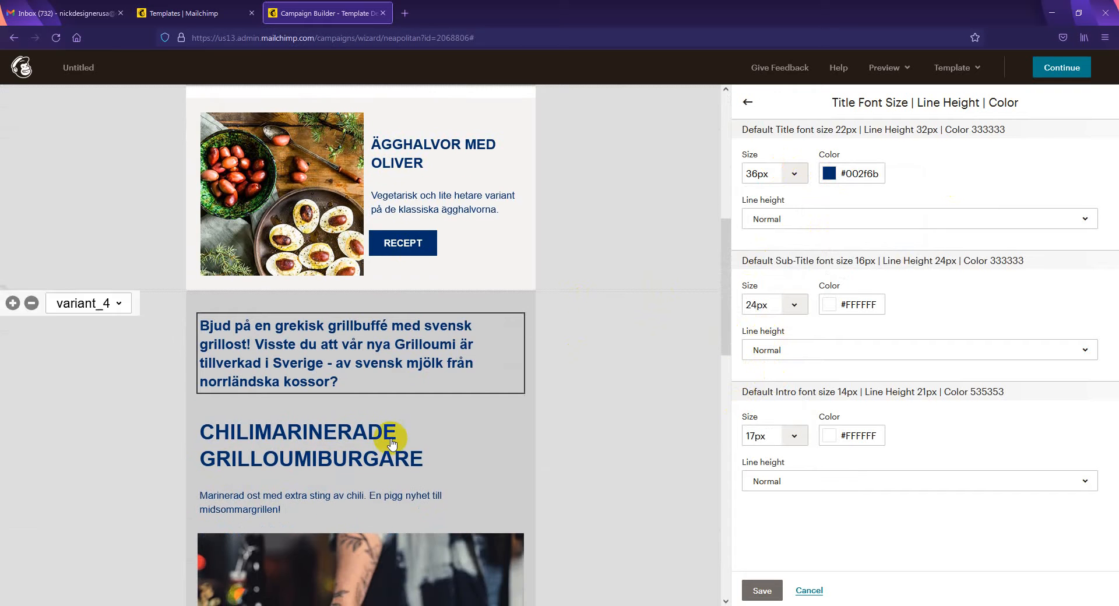
{"action": "scroll", "coordinate": [447, 292], "scroll_direction": "up", "scroll_amount": 1}
{"action": "scroll", "coordinate": [367, 233], "scroll_direction": "up", "scroll_amount": 5}
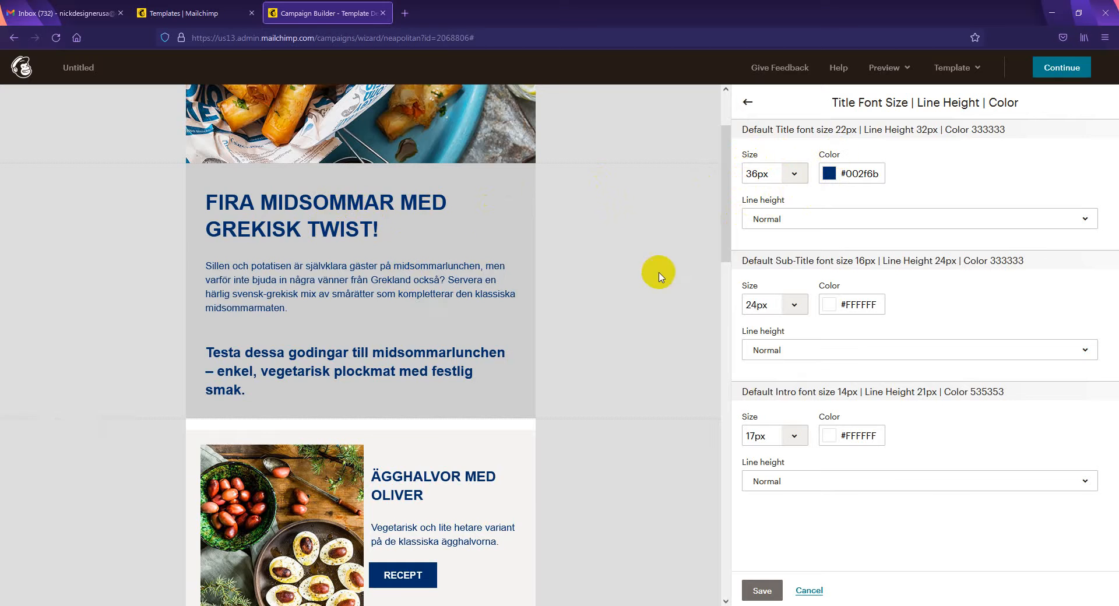
{"action": "scroll", "coordinate": [635, 283], "scroll_direction": "down", "scroll_amount": 4}
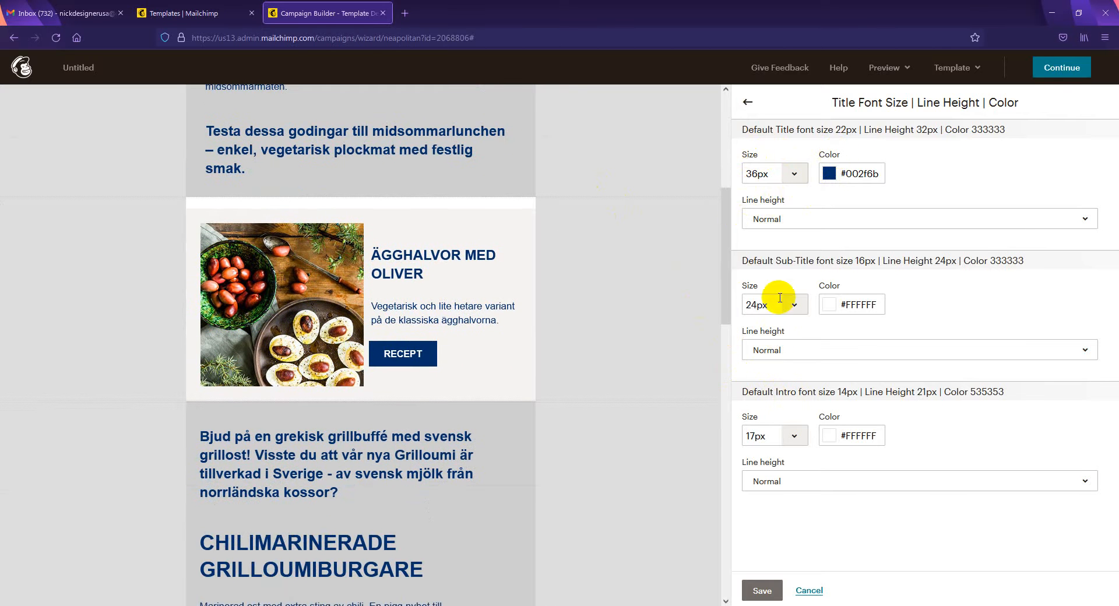
{"action": "scroll", "coordinate": [303, 356], "scroll_direction": "down", "scroll_amount": 3}
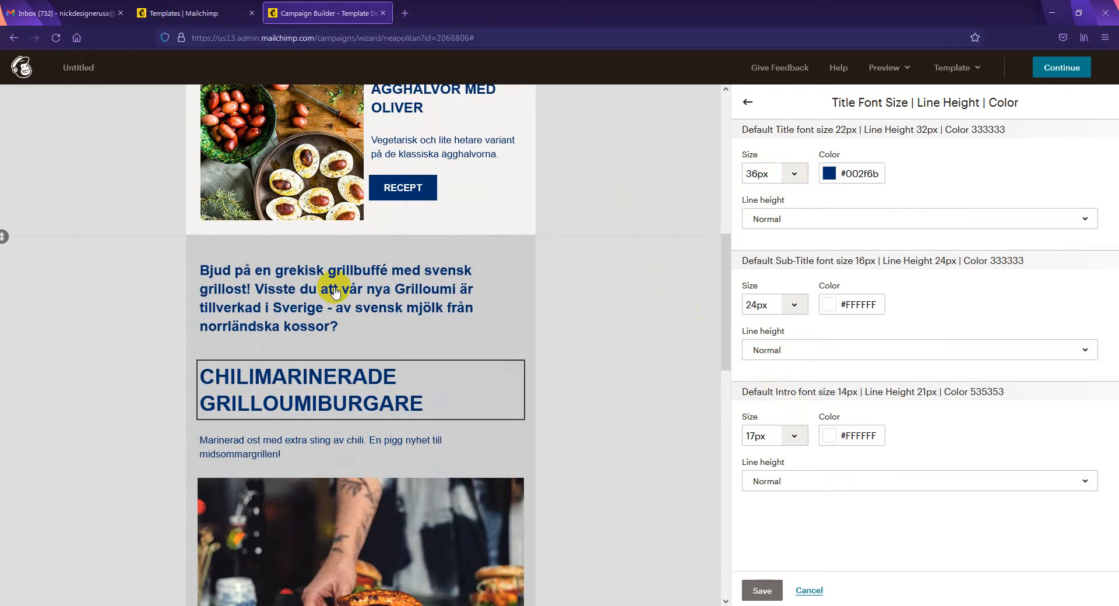
{"action": "scroll", "coordinate": [425, 408], "scroll_direction": "down", "scroll_amount": 4}
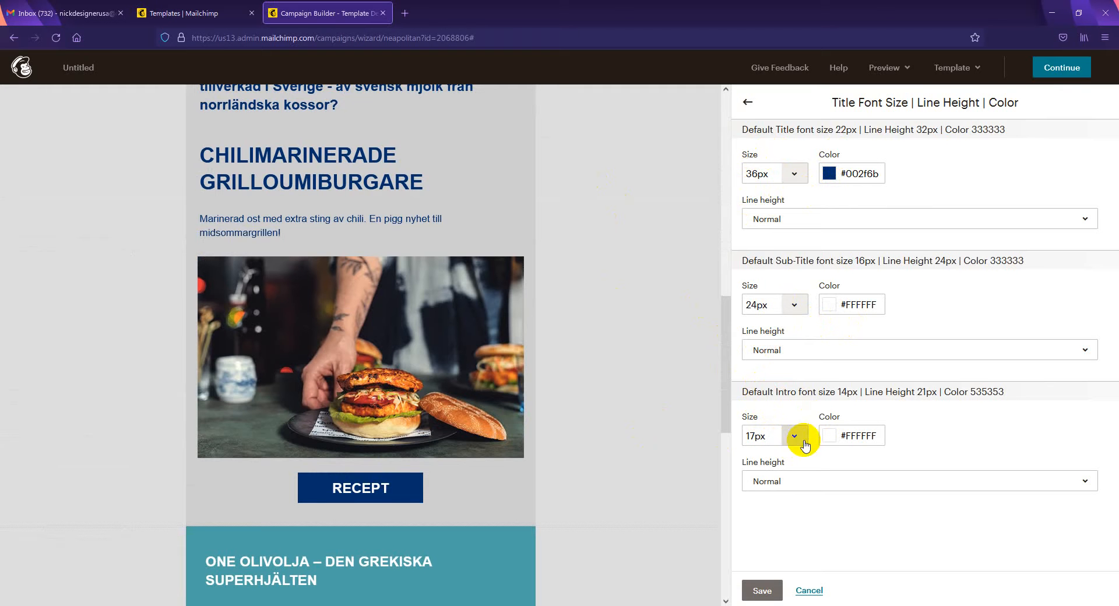
{"action": "left_click", "coordinate": [758, 591]}
Open the intro paragraph under the main midsummer heading in the text editor, then save and close it
{"action": "scroll", "coordinate": [490, 317], "scroll_direction": "up", "scroll_amount": 11}
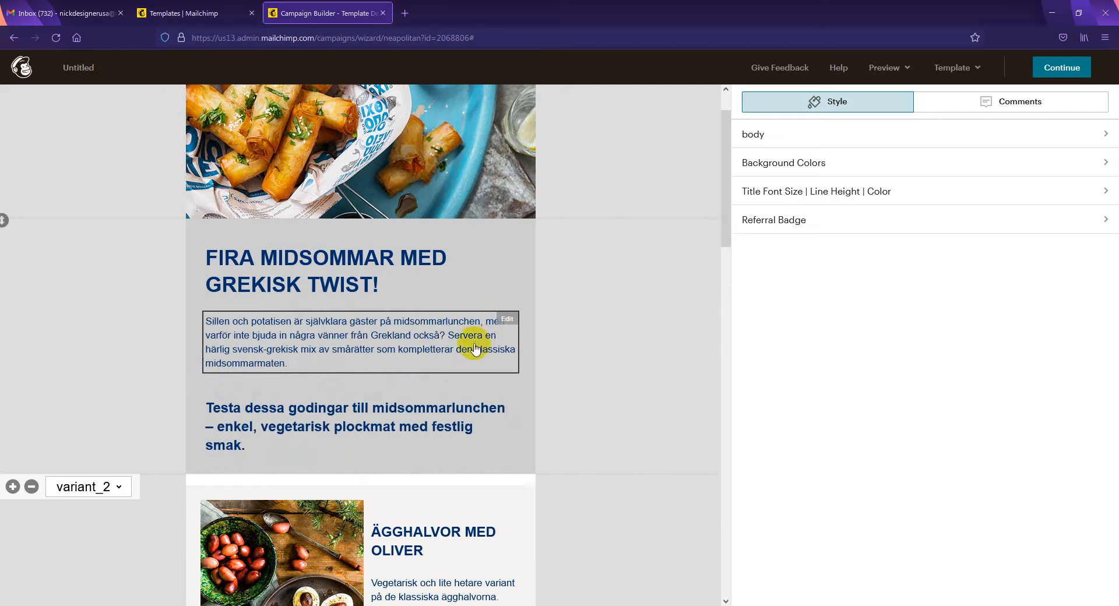
{"action": "left_click", "coordinate": [439, 341]}
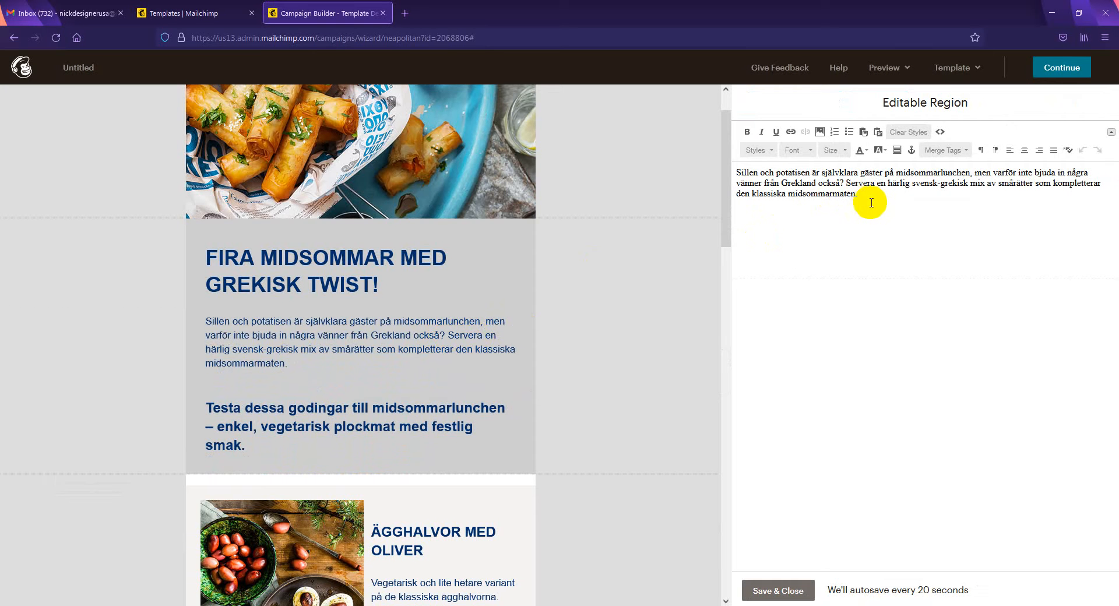
{"action": "left_click", "coordinate": [792, 591]}
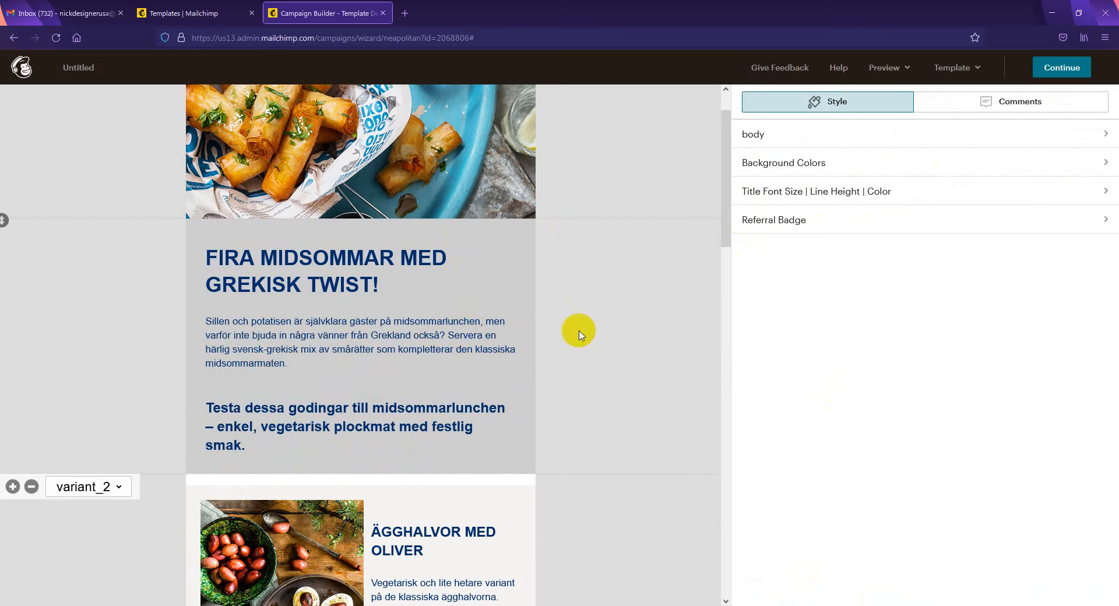
{"action": "scroll", "coordinate": [521, 326], "scroll_direction": "up", "scroll_amount": 1}
{"action": "scroll", "coordinate": [521, 326], "scroll_direction": "up", "scroll_amount": 1}
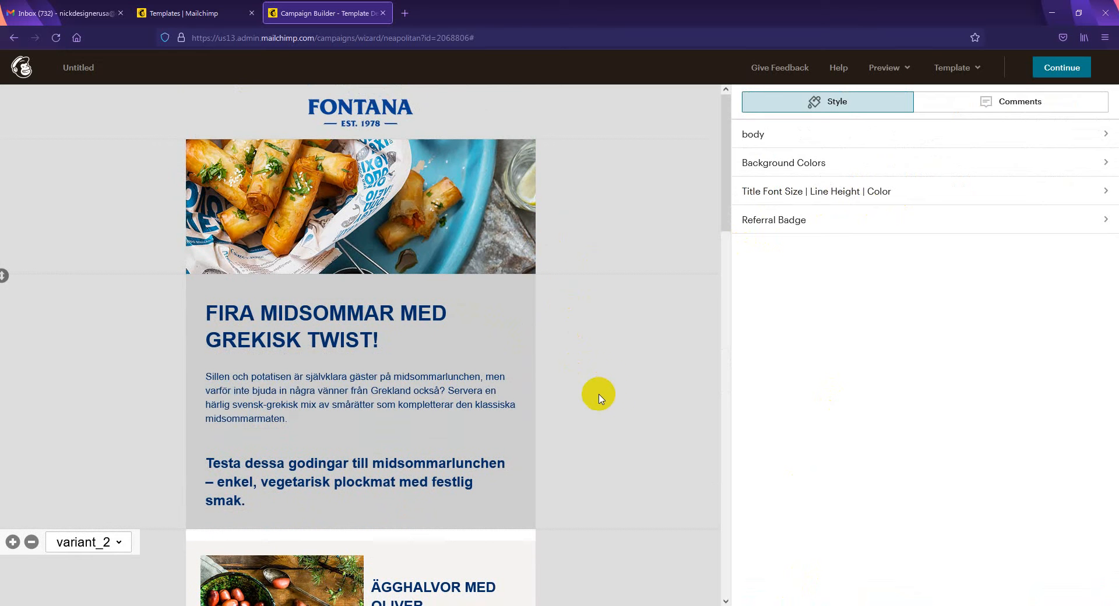